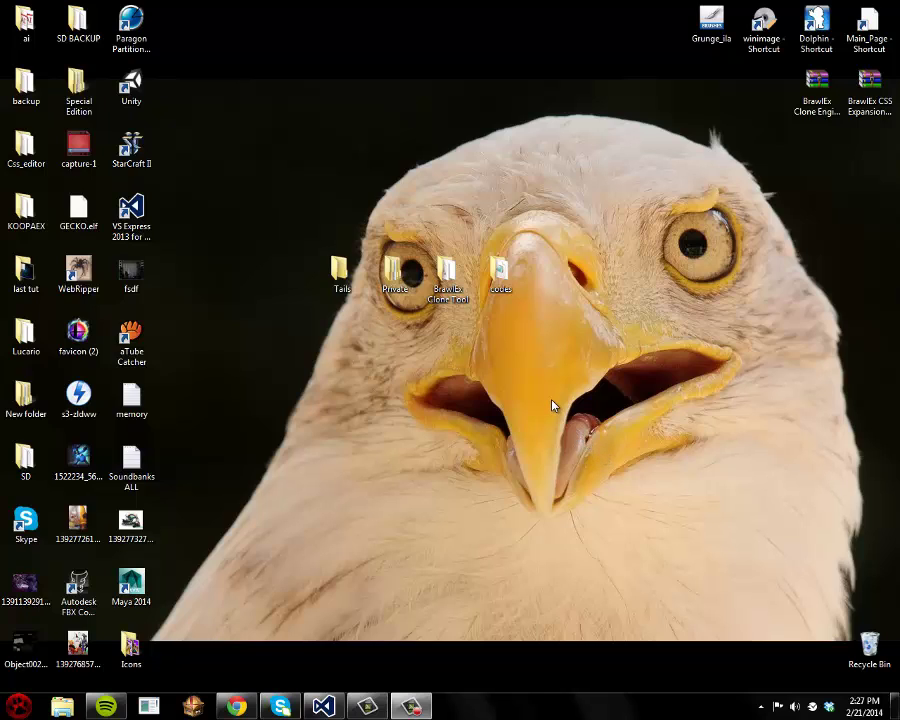
Open the BrawlEx Clone Tool folder on the desktop and launch the BrawlEx Clone Tool application
{"action": "double_click", "coordinate": [458, 285]}
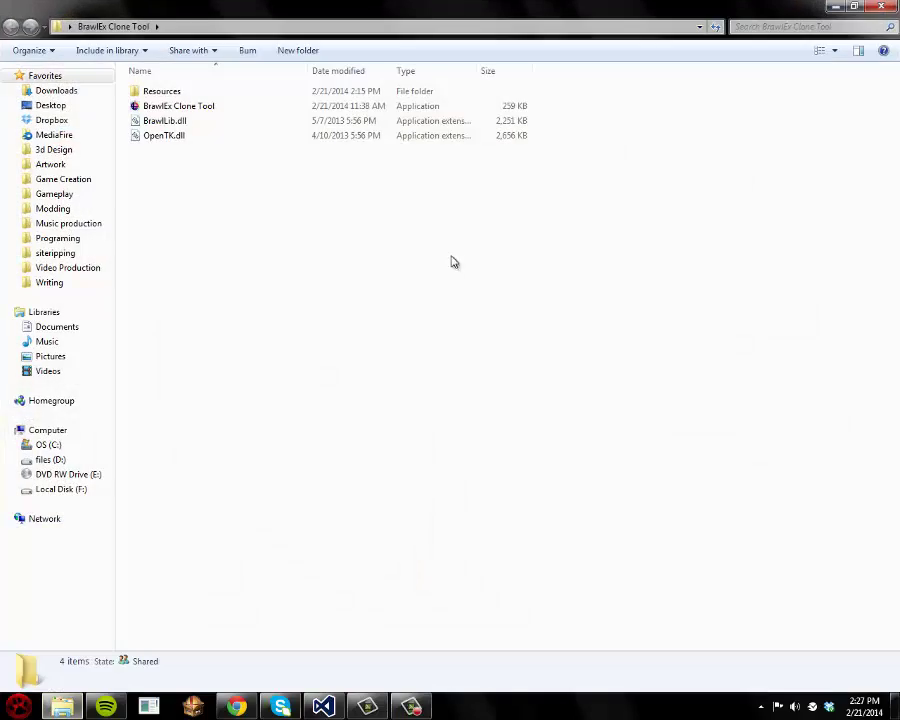
{"action": "mouse_move", "coordinate": [420, 6]}
{"action": "left_mouse_down"}
{"action": "mouse_move", "coordinate": [652, 168]}
{"action": "mouse_move", "coordinate": [621, 374]}
{"action": "mouse_move", "coordinate": [541, 332]}
{"action": "mouse_move", "coordinate": [548, 329]}
{"action": "left_mouse_up"}
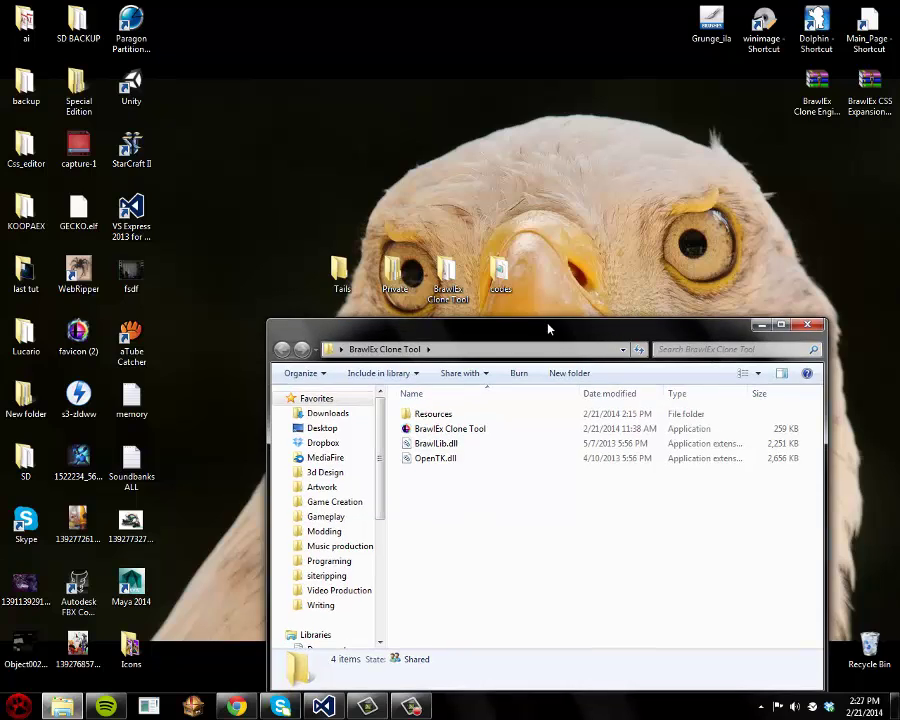
{"action": "left_click", "coordinate": [454, 432]}
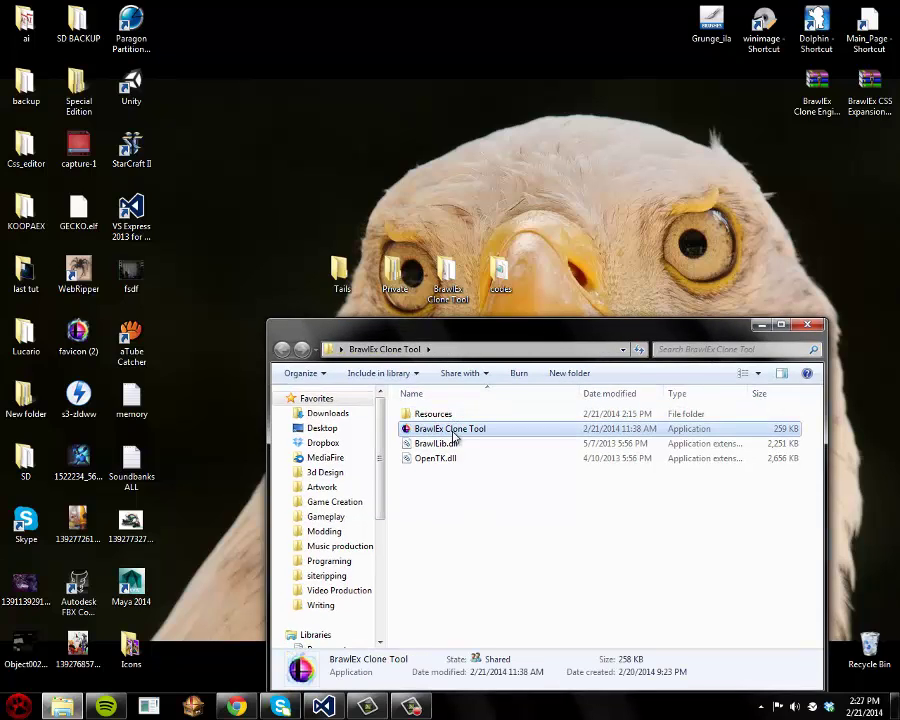
{"action": "double_click", "coordinate": [454, 432]}
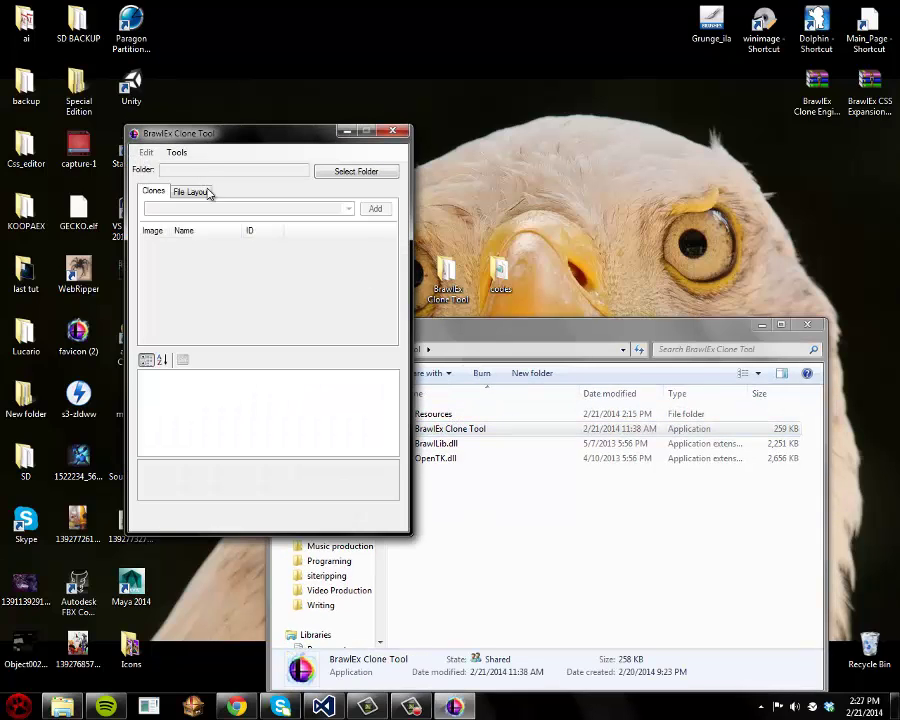
Browse for the PF folder without choosing one, and close the clone tool and its folder window
{"action": "left_click", "coordinate": [331, 171]}
{"action": "left_click_drag", "start_coordinate": [534, 345], "coordinate": [540, 422]}
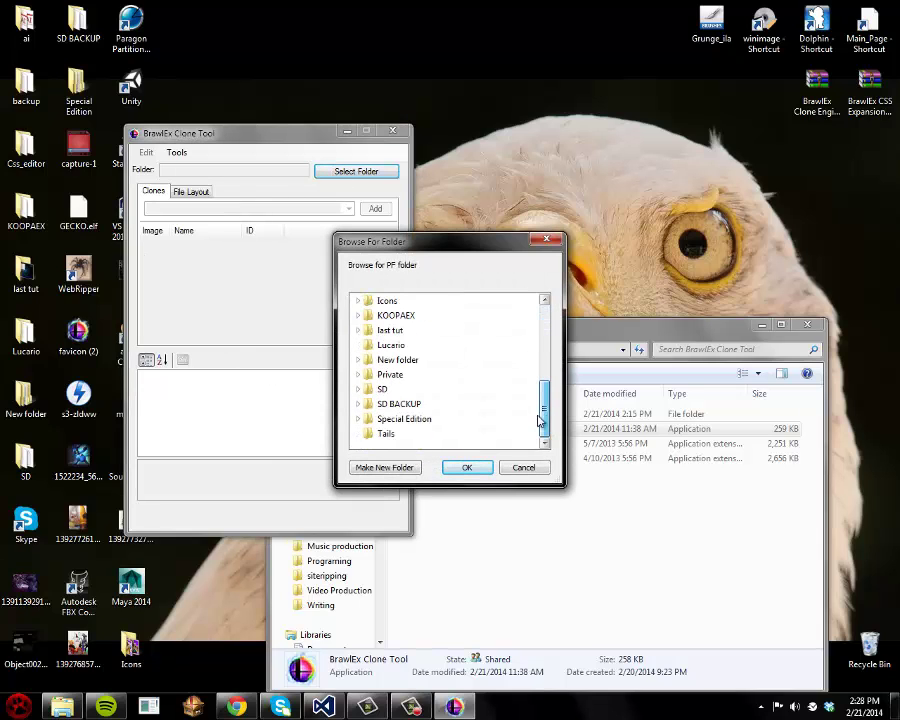
{"action": "left_click", "coordinate": [525, 465]}
{"action": "left_click", "coordinate": [512, 394]}
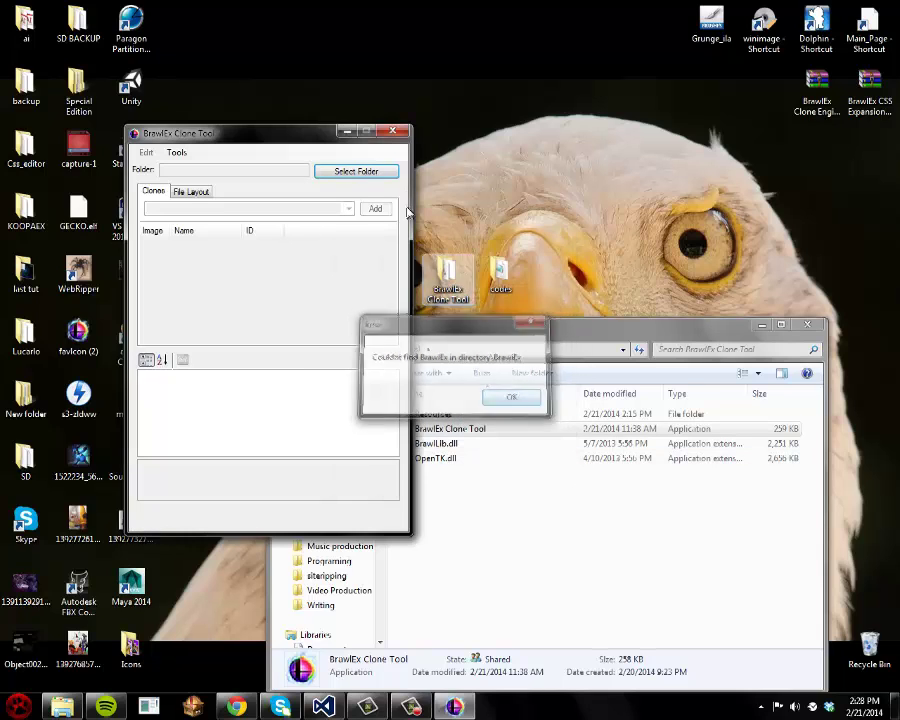
{"action": "left_click", "coordinate": [393, 131]}
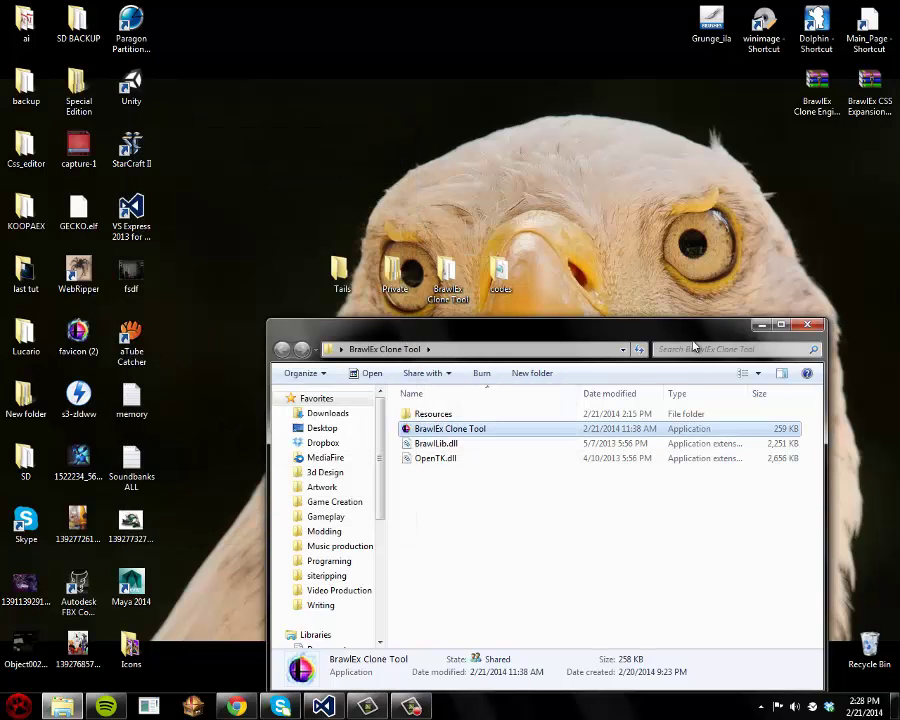
{"action": "left_click", "coordinate": [811, 325]}
Move the Private and codes folders together on the desktop, apart from the Tails and BrawlEx Clone Tool folders
{"action": "left_click_drag", "start_coordinate": [395, 268], "coordinate": [599, 317]}
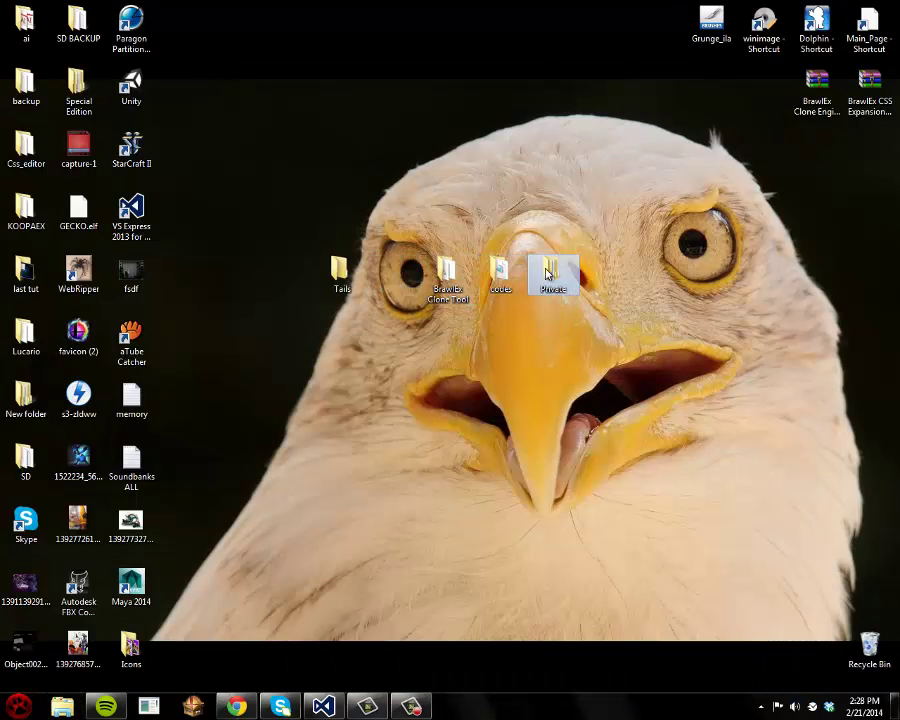
{"action": "left_click", "coordinate": [500, 270], "text": "ctrl"}
{"action": "left_click_drag", "start_coordinate": [562, 272], "coordinate": [667, 275]}
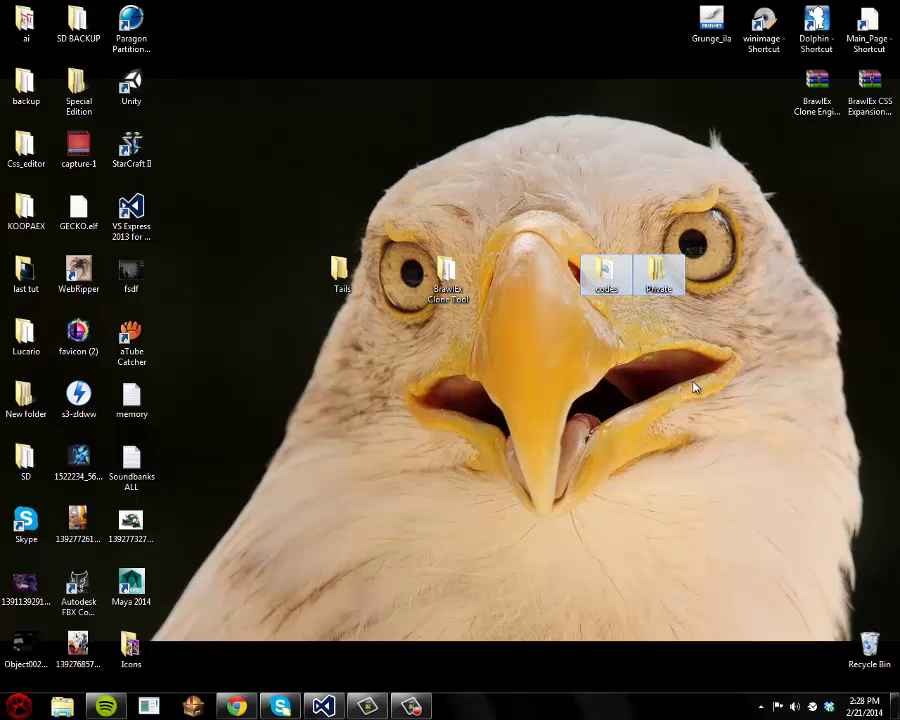
Examine the pf folder under Private\wii\app\rsbe and locate the two BrawlEx archives on the desktop
{"action": "double_click", "coordinate": [662, 278]}
{"action": "double_click", "coordinate": [440, 410]}
{"action": "double_click", "coordinate": [446, 412]}
{"action": "double_click", "coordinate": [446, 412]}
{"action": "double_click", "coordinate": [446, 412]}
{"action": "left_click_drag", "start_coordinate": [681, 408], "coordinate": [753, 462]}
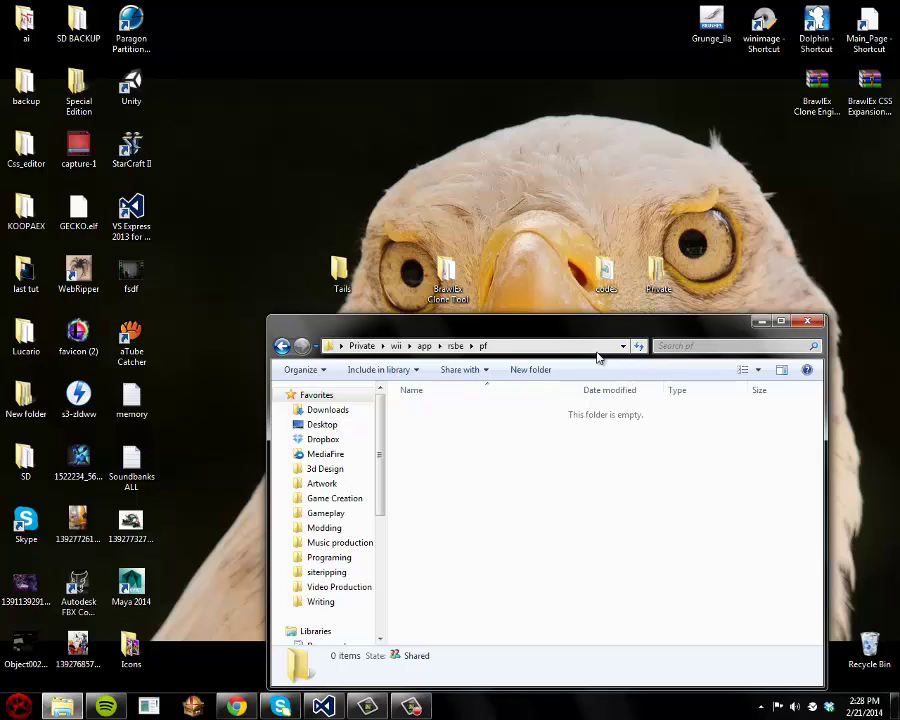
{"action": "left_click_drag", "start_coordinate": [882, 140], "coordinate": [792, 80]}
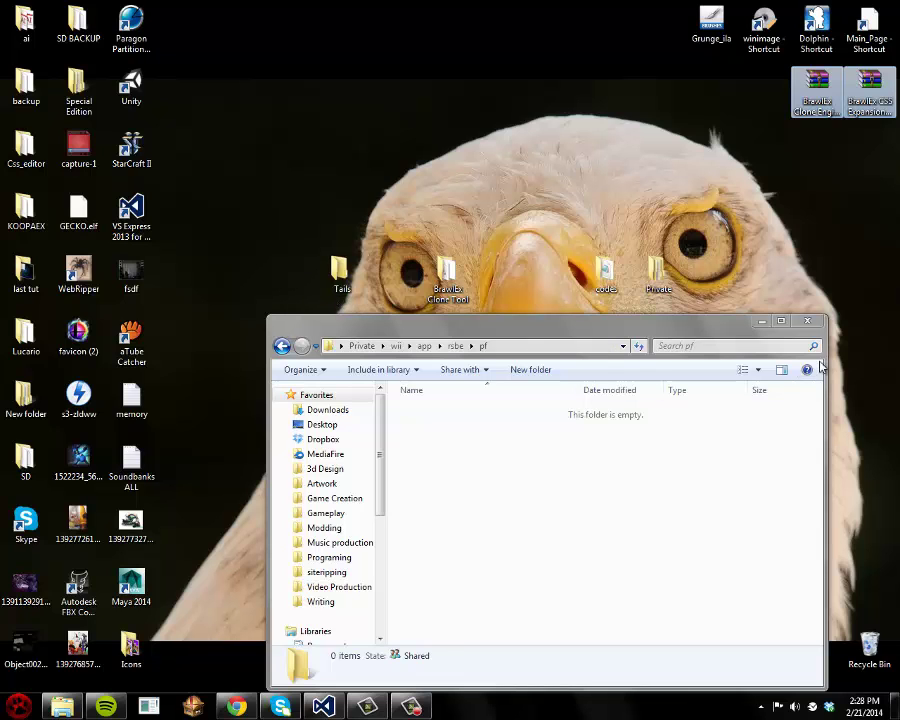
{"action": "left_click", "coordinate": [807, 320]}
{"action": "left_click", "coordinate": [858, 124]}
Open Private\wii\app\rsbe\pf and place its window clear of the BrawlEx archives on the desktop
{"action": "double_click", "coordinate": [658, 270]}
{"action": "double_click", "coordinate": [412, 410]}
{"action": "double_click", "coordinate": [407, 412]}
{"action": "double_click", "coordinate": [407, 412]}
{"action": "double_click", "coordinate": [407, 412]}
{"action": "left_click_drag", "start_coordinate": [496, 324], "coordinate": [662, 216]}
Extract the BrawlEx, Module and System folders from the Clone Engine archive's Core Files into the pf folder
{"action": "double_click", "coordinate": [817, 82]}
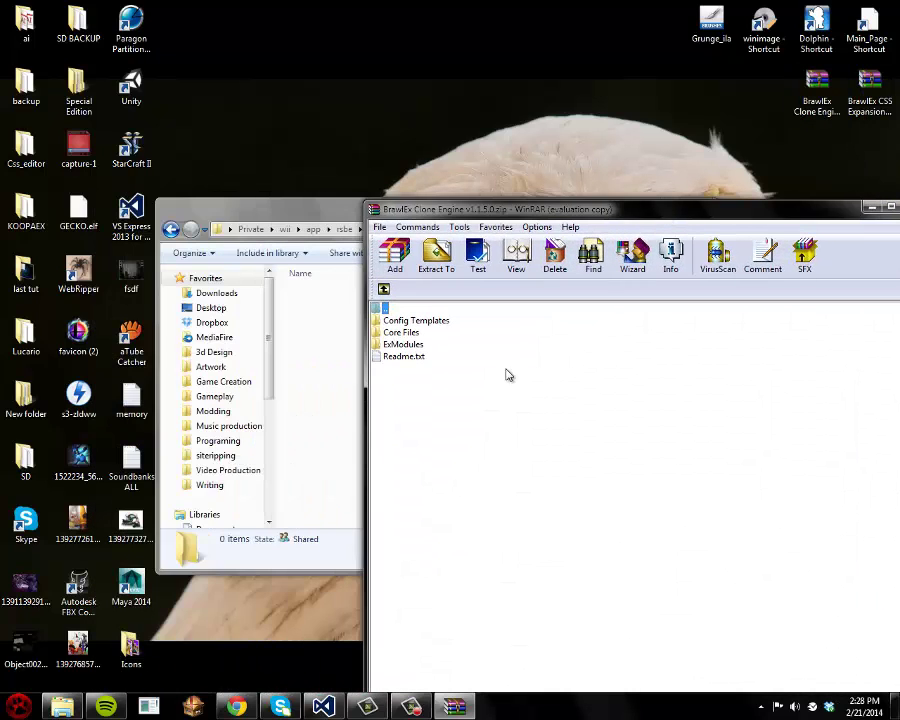
{"action": "double_click", "coordinate": [397, 332]}
{"action": "left_click_drag", "start_coordinate": [428, 386], "coordinate": [340, 340]}
{"action": "left_click", "coordinate": [840, 208]}
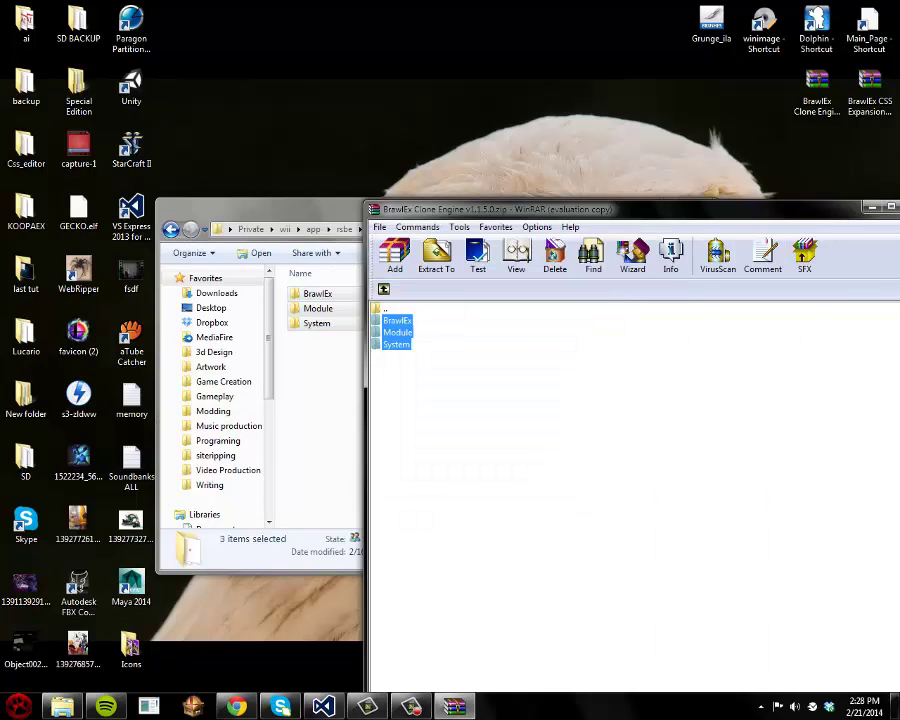
{"action": "left_click_drag", "start_coordinate": [840, 208], "coordinate": [577, 201]}
{"action": "left_click", "coordinate": [654, 198]}
Extract the Core Files contents of the BrawlEx CSS Expansion archive into the pf folder, merging the existing folders
{"action": "double_click", "coordinate": [869, 90]}
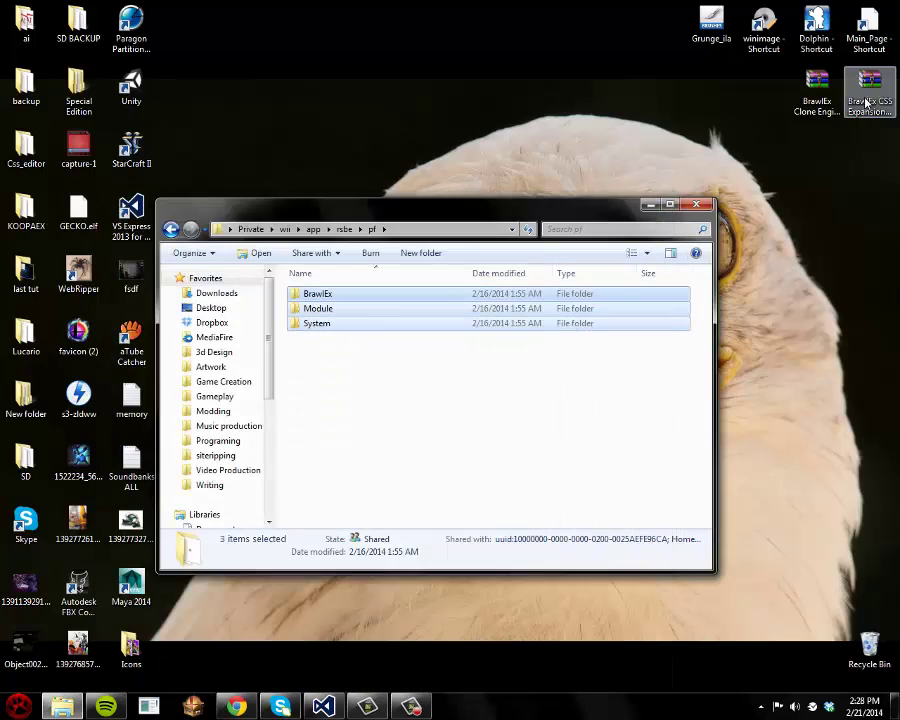
{"action": "left_click_drag", "start_coordinate": [355, 200], "coordinate": [747, 222]}
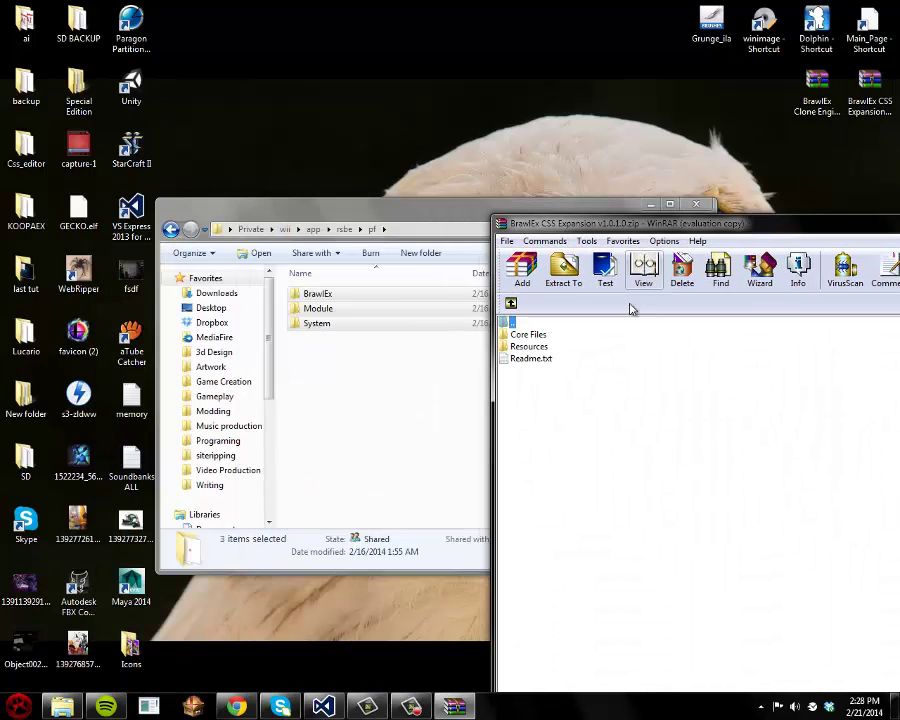
{"action": "double_click", "coordinate": [526, 332]}
{"action": "left_click_drag", "start_coordinate": [505, 368], "coordinate": [430, 364]}
{"action": "left_click", "coordinate": [425, 483]}
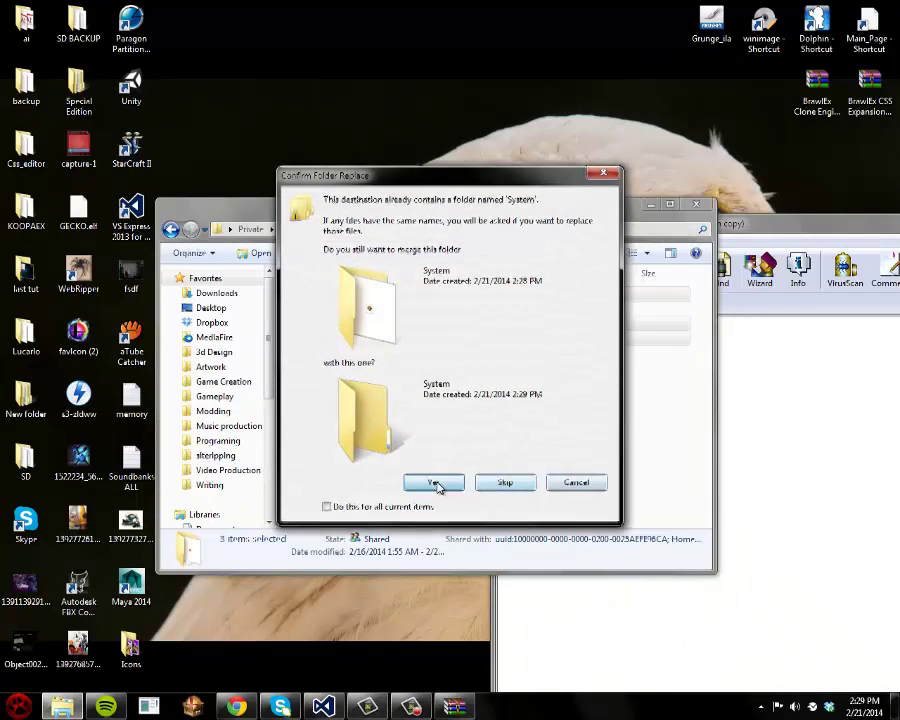
{"action": "left_click", "coordinate": [434, 484]}
Look inside the BrawlEx folder in pf, and close the folder and archive windows
{"action": "double_click", "coordinate": [318, 294]}
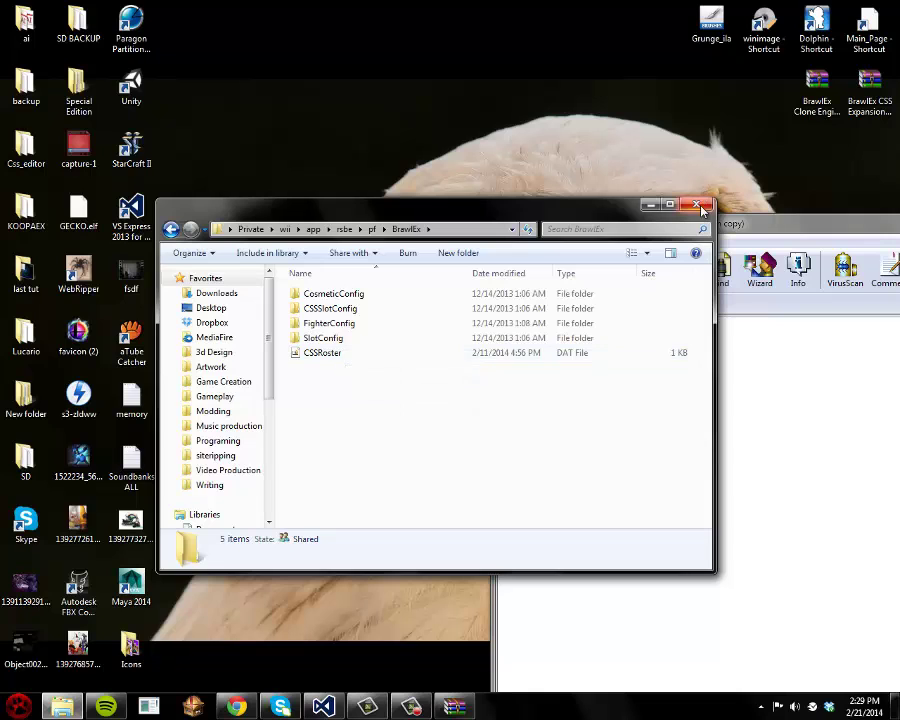
{"action": "left_click_drag", "start_coordinate": [805, 232], "coordinate": [390, 213]}
{"action": "left_click", "coordinate": [630, 204]}
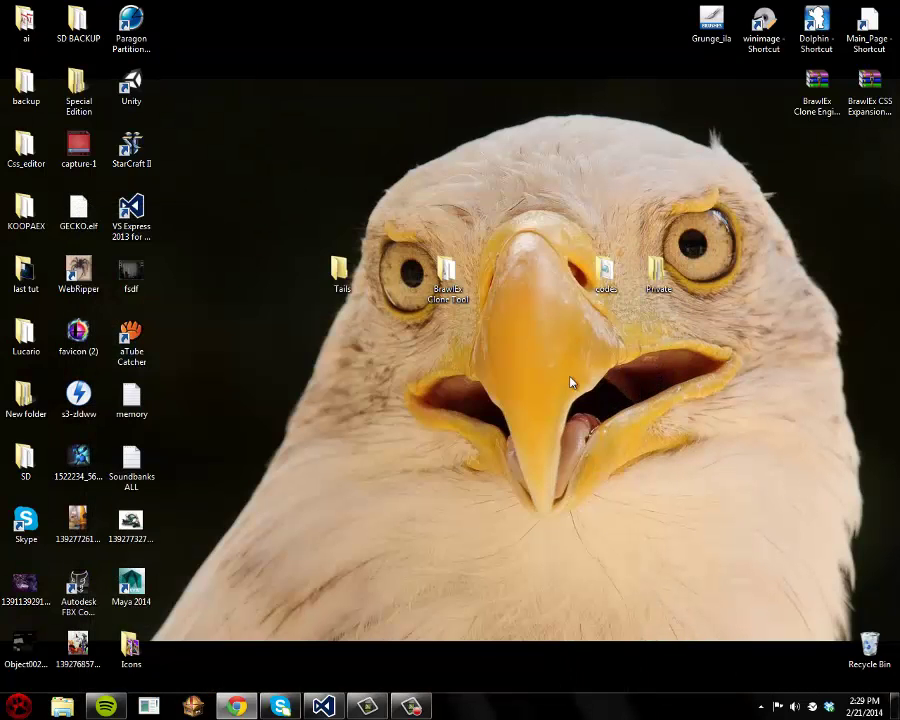
Create a folder named Fighter inside Private\wii\app\rsbe\pf and close the window
{"action": "double_click", "coordinate": [658, 275]}
{"action": "double_click", "coordinate": [322, 298]}
{"action": "double_click", "coordinate": [322, 300]}
{"action": "double_click", "coordinate": [322, 300]}
{"action": "double_click", "coordinate": [318, 302]}
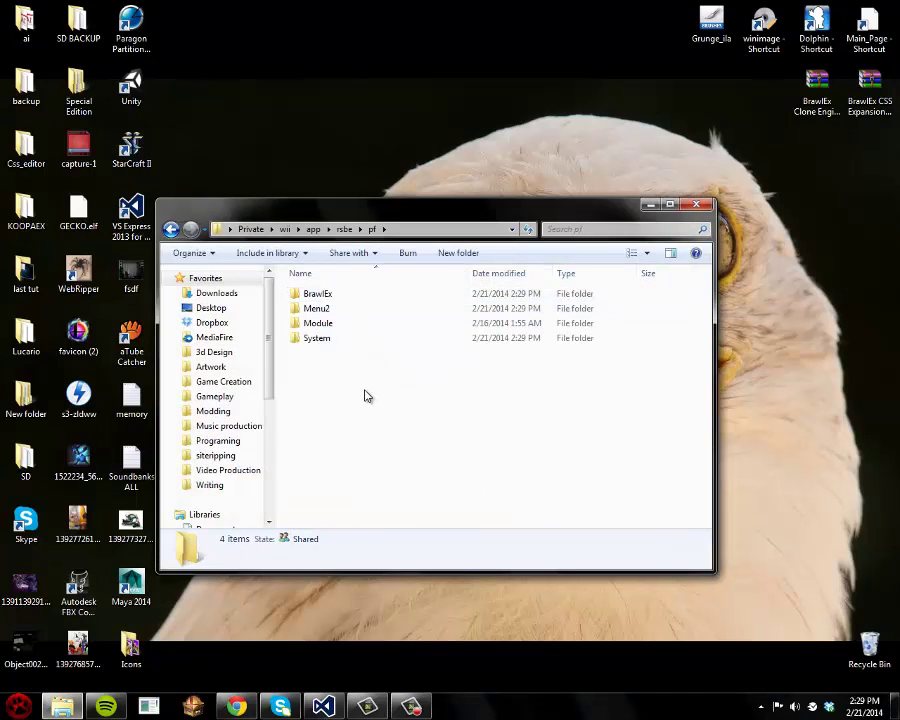
{"action": "key", "text": "ctrl+shift+n"}
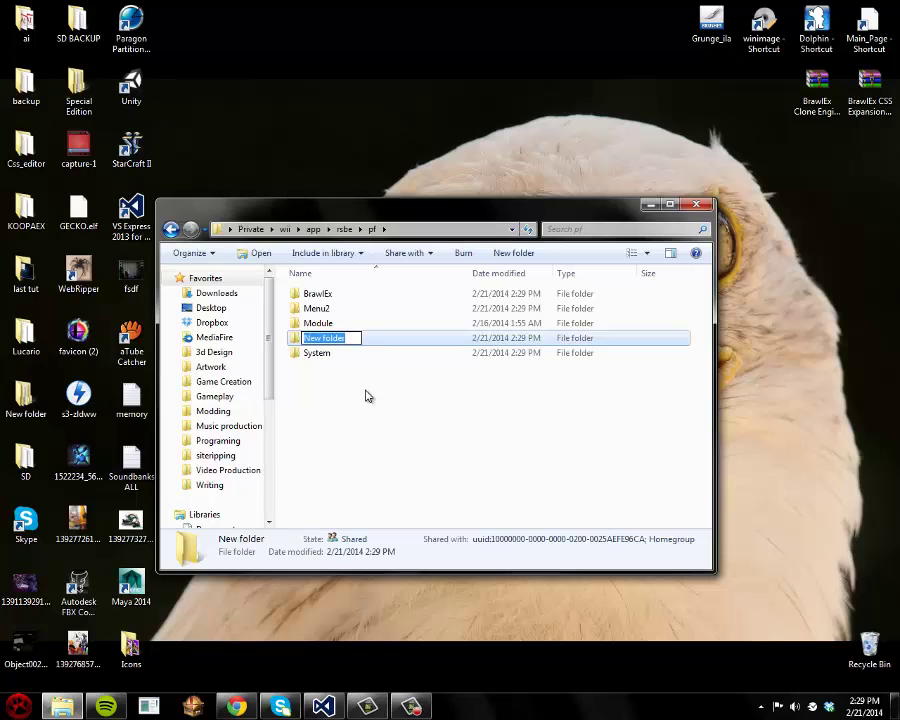
{"action": "type", "text": "Fighter"}
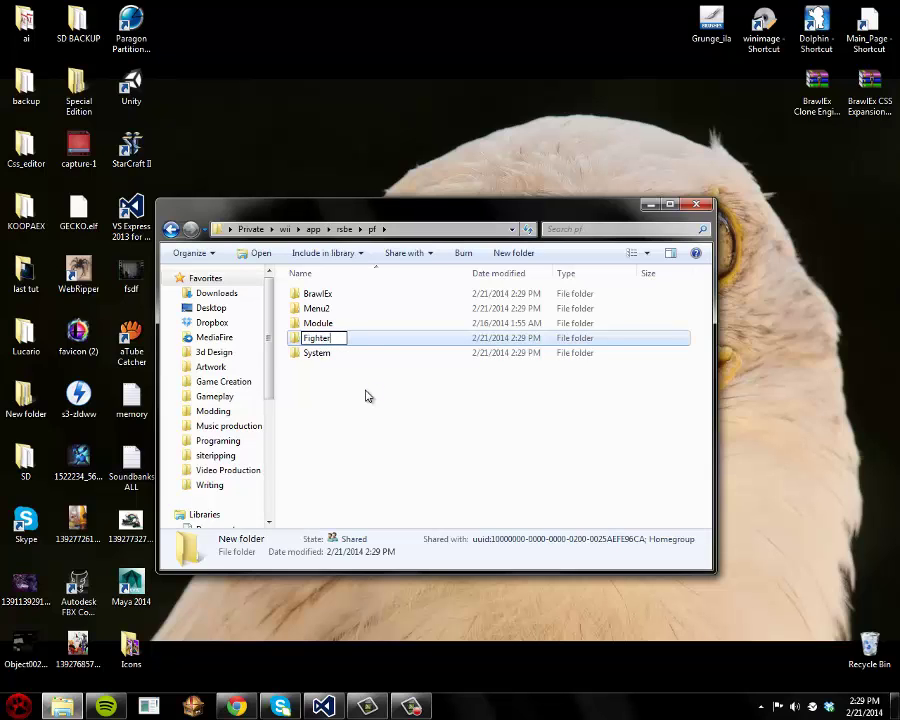
{"action": "key", "text": "Return"}
{"action": "left_click_drag", "start_coordinate": [476, 207], "coordinate": [508, 198]}
{"action": "left_click", "coordinate": [723, 189]}
Inspect the names of the FitTails PAC and PCS files in the Tails folder without changing them
{"action": "mouse_move", "coordinate": [341, 285]}
{"action": "left_mouse_down"}
{"action": "mouse_move", "coordinate": [500, 383]}
{"action": "mouse_move", "coordinate": [530, 390]}
{"action": "mouse_move", "coordinate": [520, 296]}
{"action": "mouse_move", "coordinate": [500, 270]}
{"action": "mouse_move", "coordinate": [324, 280]}
{"action": "mouse_move", "coordinate": [333, 274]}
{"action": "left_mouse_up"}
{"action": "double_click", "coordinate": [337, 272]}
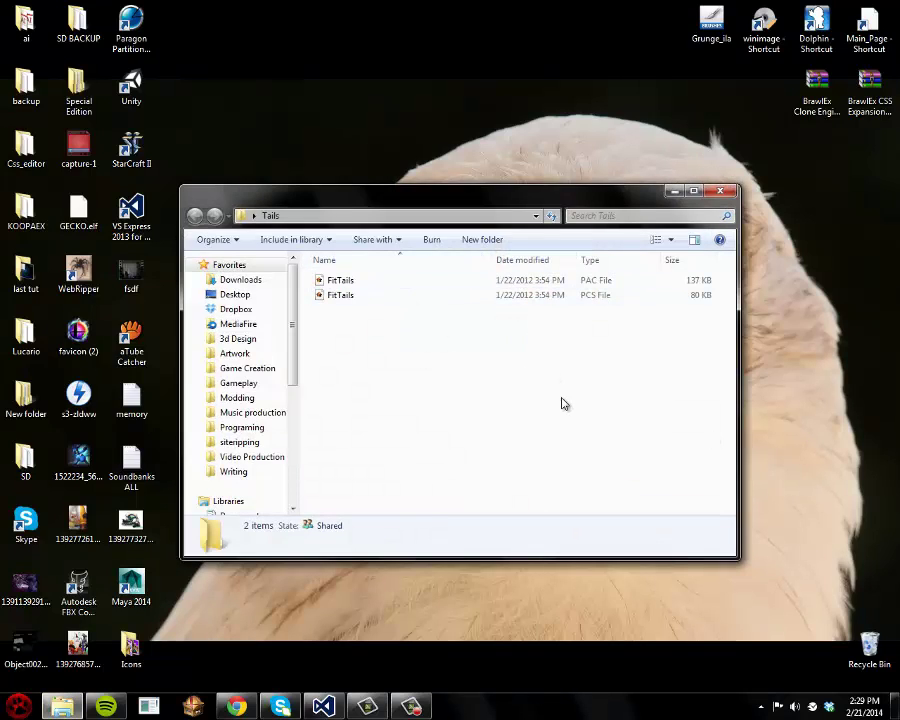
{"action": "left_click_drag", "start_coordinate": [572, 395], "coordinate": [430, 292]}
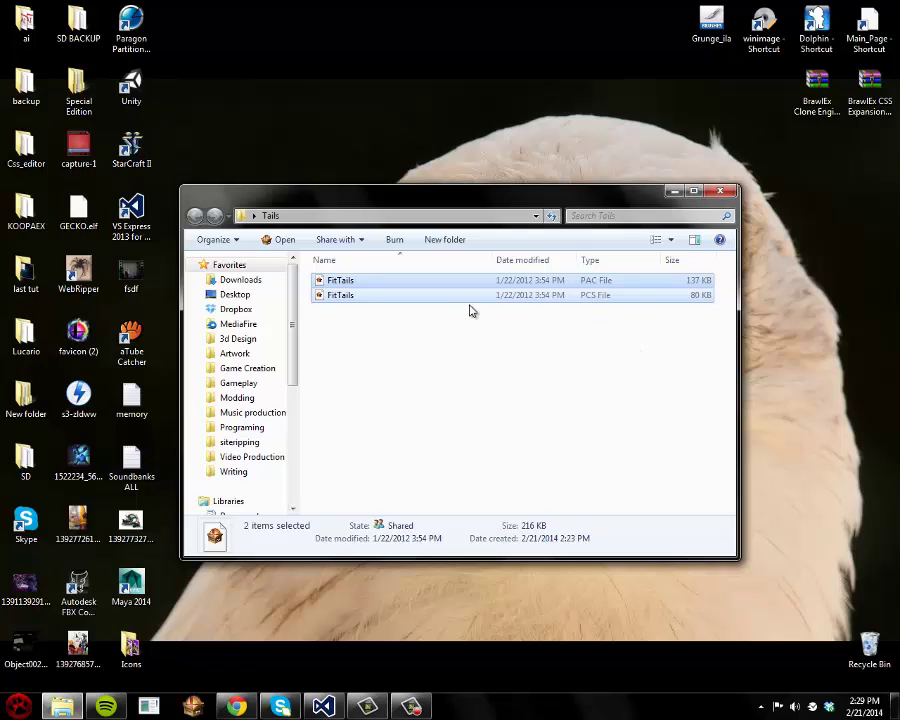
{"action": "right_click", "coordinate": [354, 289]}
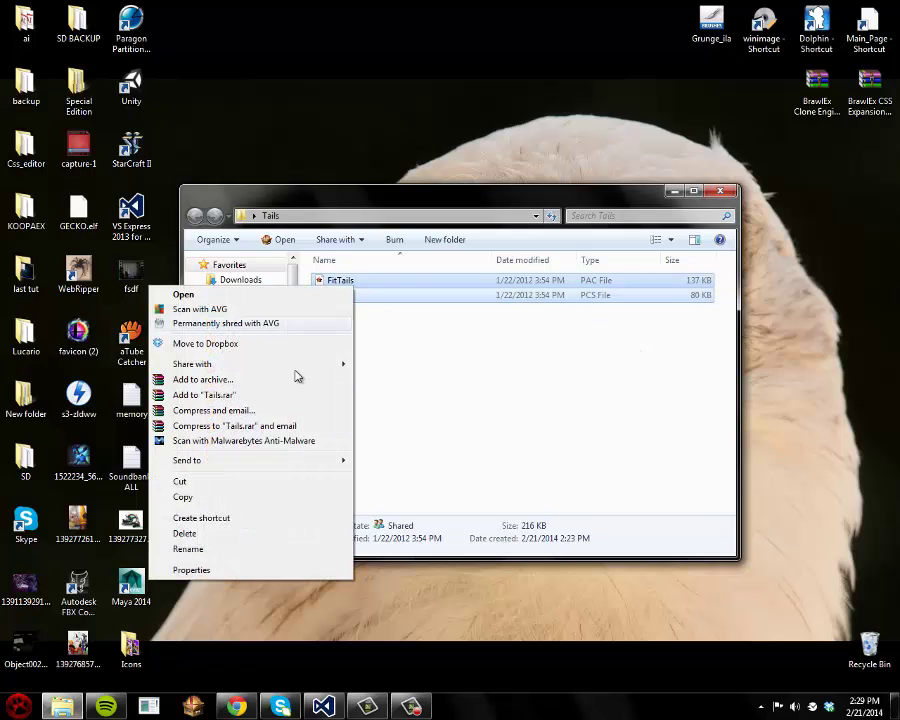
{"action": "left_click", "coordinate": [268, 550]}
{"action": "key", "text": "End"}
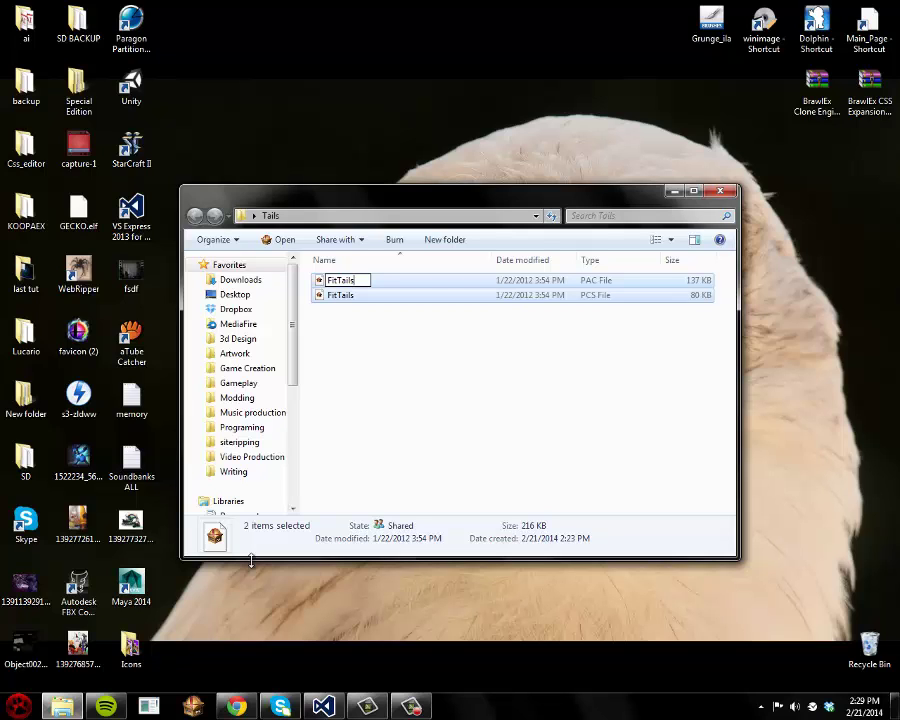
{"action": "left_click", "coordinate": [506, 419]}
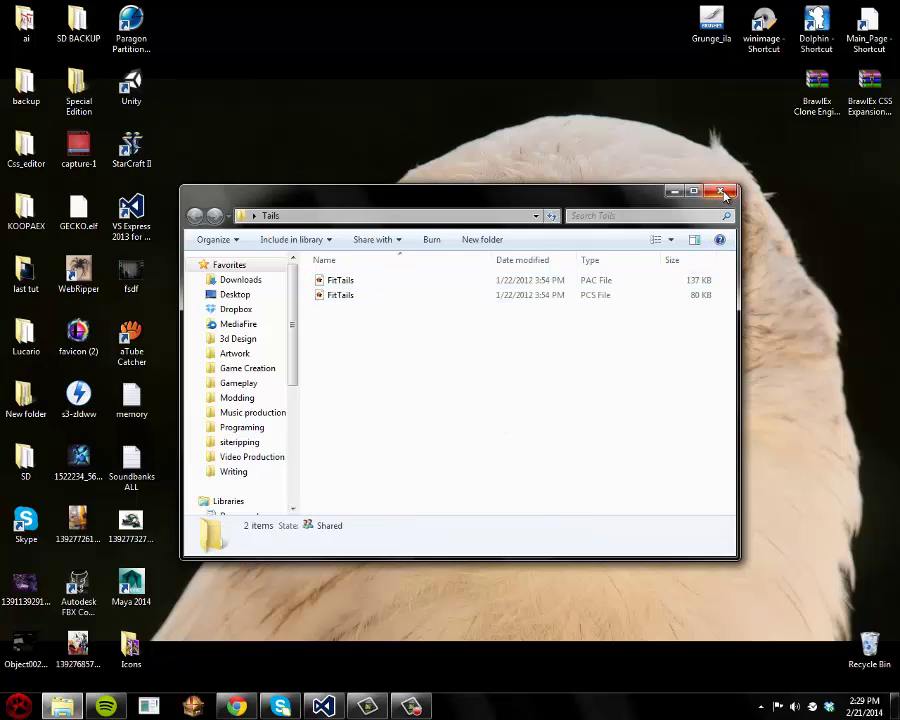
{"action": "left_click", "coordinate": [720, 192]}
Move the Tails folder on the desktop into the gap between the BrawlEx Clone Tool and codes folders
{"action": "left_click_drag", "start_coordinate": [357, 280], "coordinate": [413, 280]}
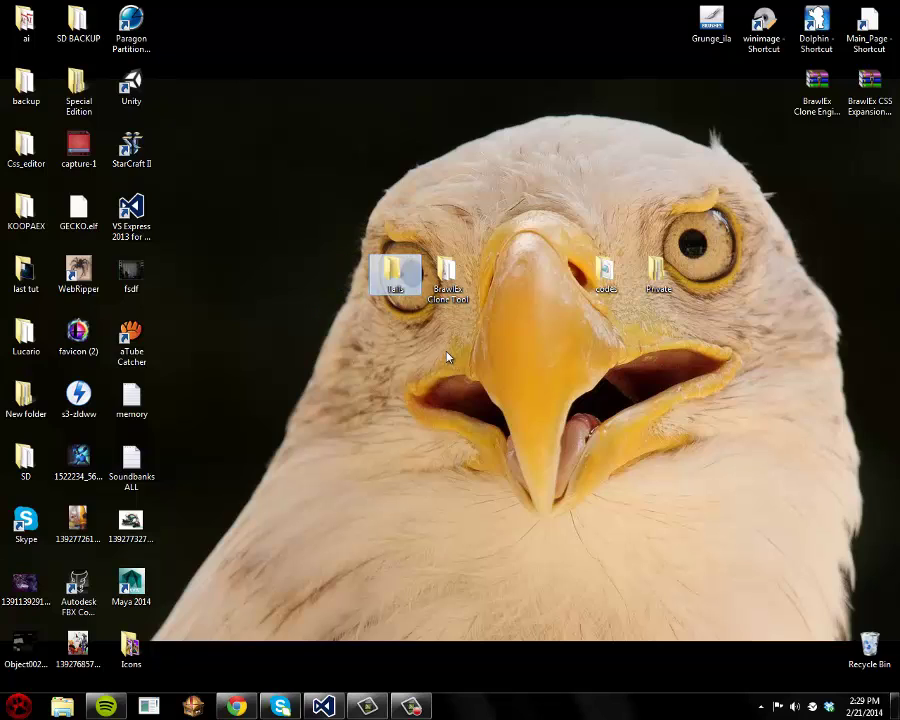
{"action": "left_click", "coordinate": [446, 357]}
{"action": "mouse_move", "coordinate": [372, 321]}
{"action": "left_mouse_down"}
{"action": "mouse_move", "coordinate": [463, 283]}
{"action": "mouse_move", "coordinate": [562, 283]}
{"action": "left_mouse_up"}
Browse from the Modding favorite to the lucas folder under Wii\Brawl\Partition 2\files\fighter
{"action": "left_click", "coordinate": [320, 426]}
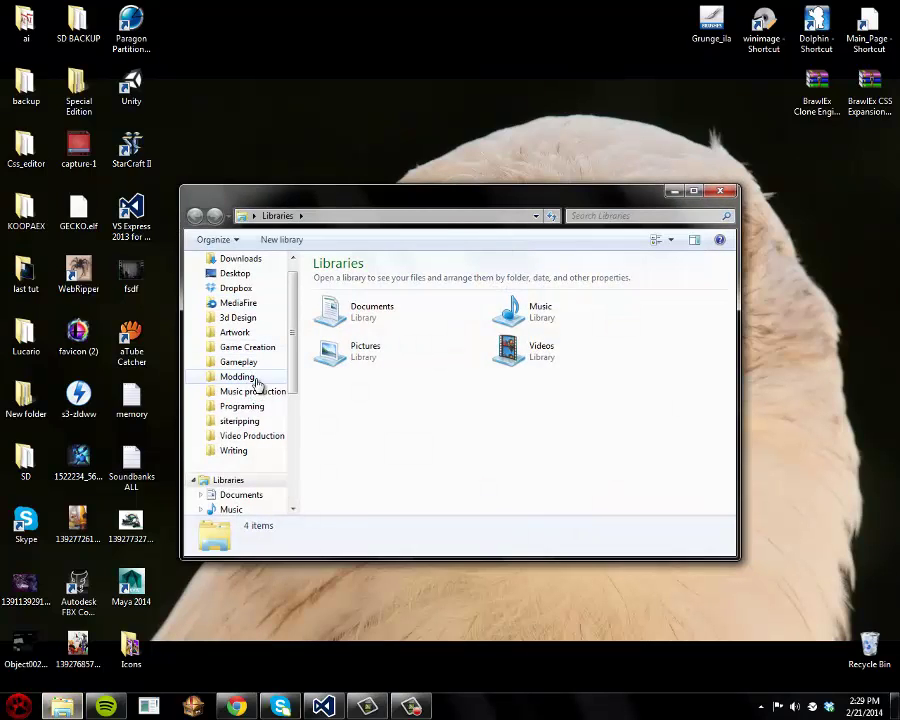
{"action": "left_click", "coordinate": [250, 378]}
{"action": "double_click", "coordinate": [333, 306]}
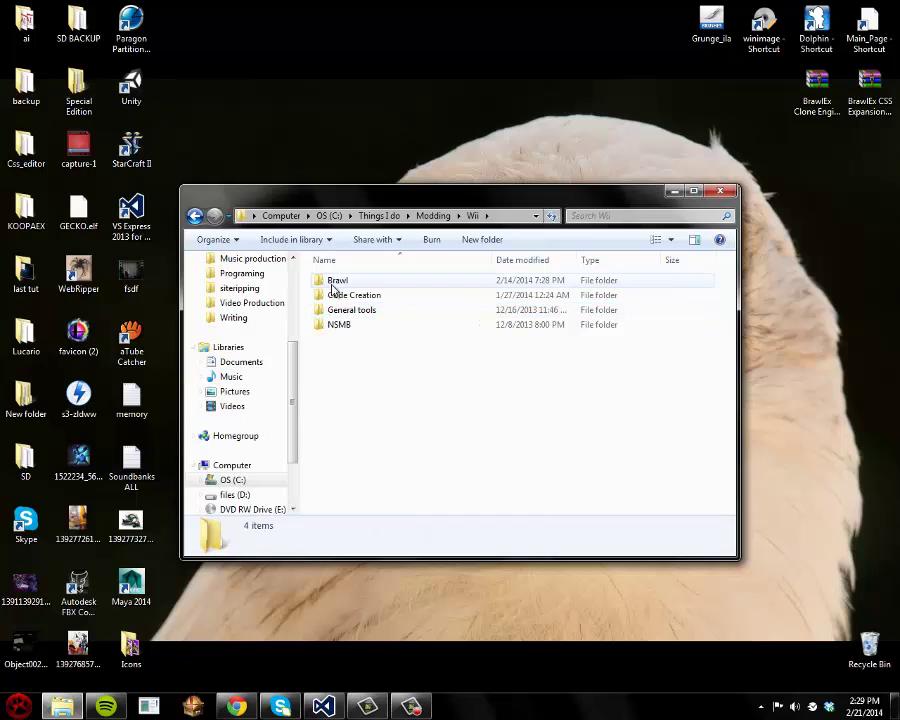
{"action": "double_click", "coordinate": [333, 284]}
{"action": "double_click", "coordinate": [340, 308]}
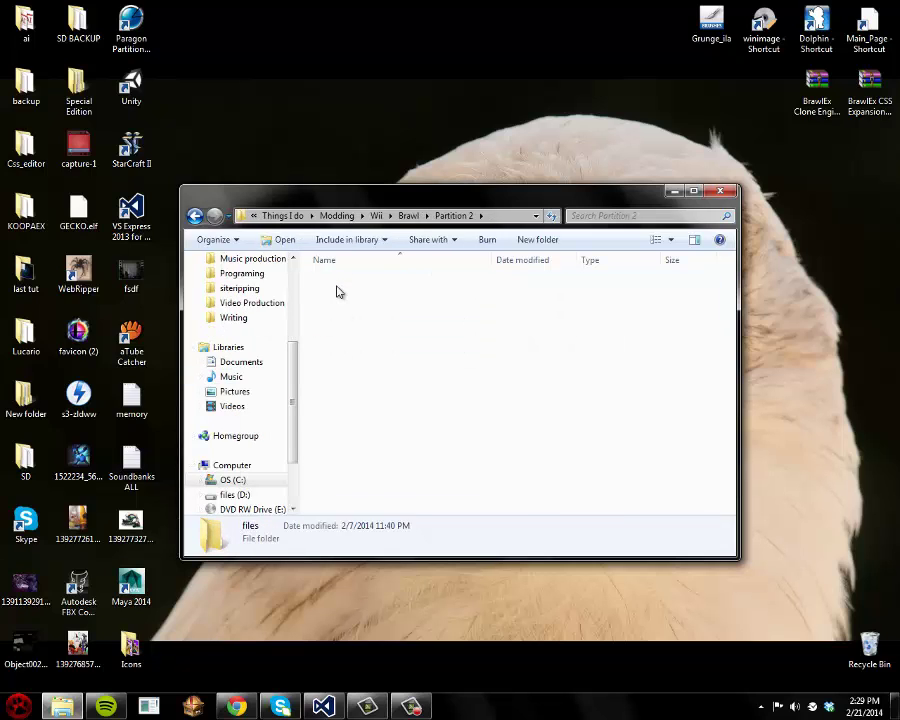
{"action": "double_click", "coordinate": [336, 281]}
{"action": "double_click", "coordinate": [342, 308]}
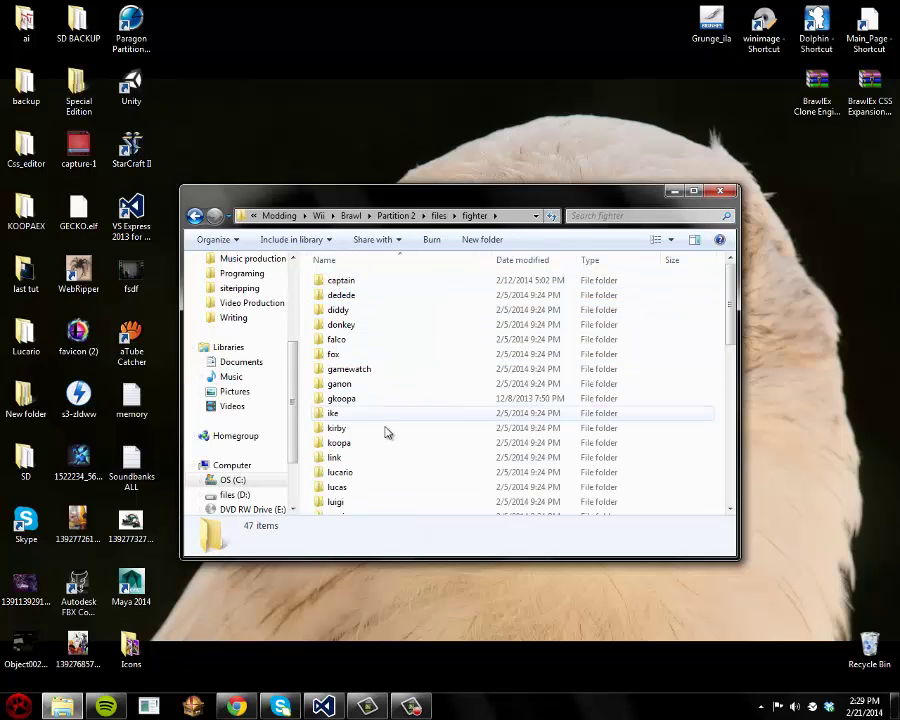
{"action": "double_click", "coordinate": [352, 487]}
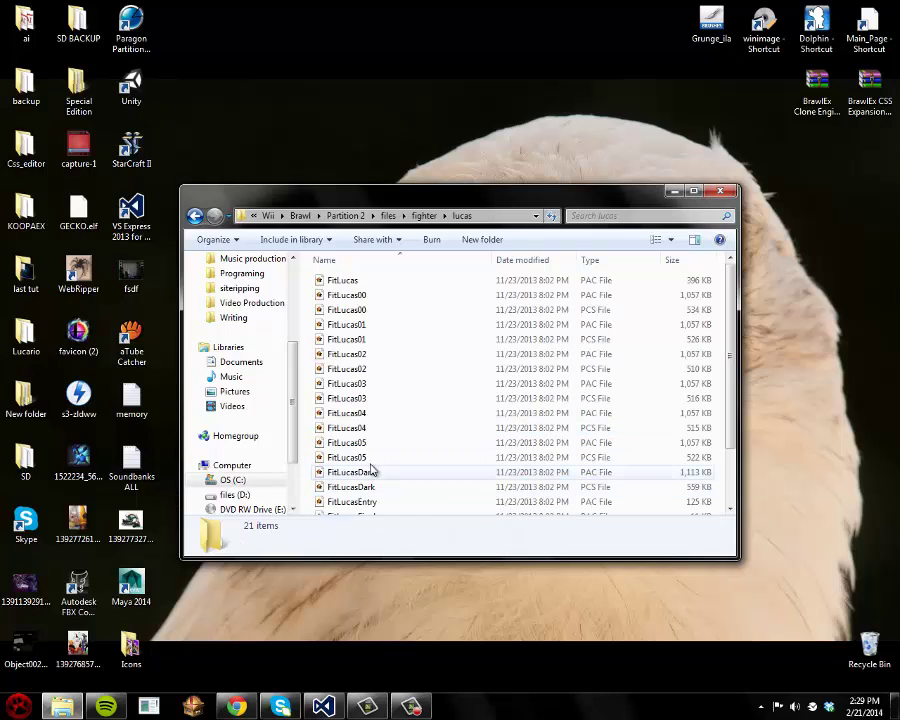
Copy all the Lucas fighter files into the Tails folder and maximize its window
{"action": "left_click", "coordinate": [376, 415]}
{"action": "key", "text": "ctrl+a"}
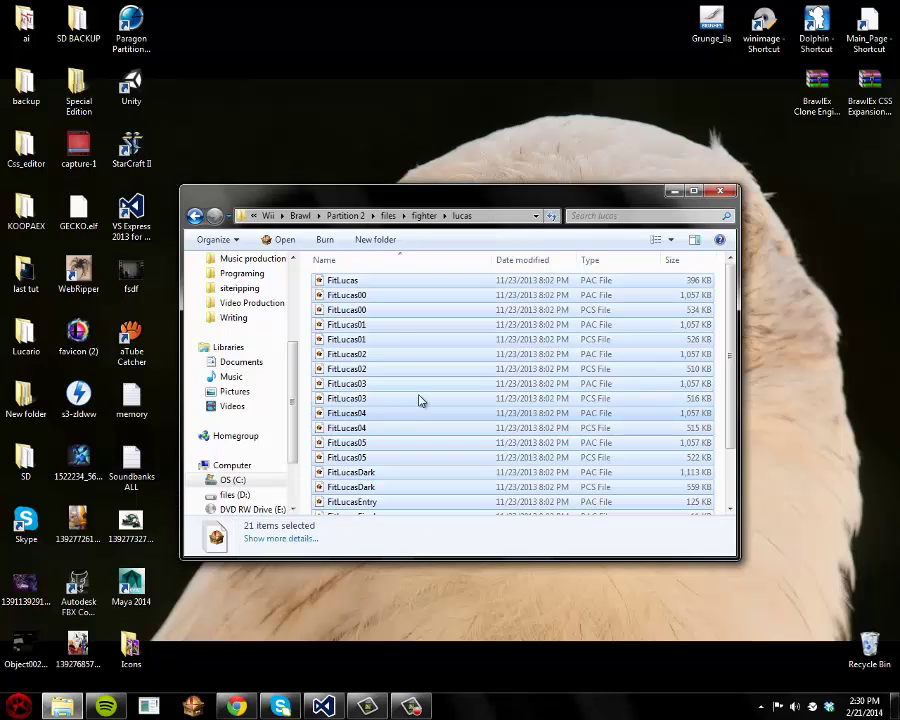
{"action": "key", "text": "alt+F4"}
{"action": "double_click", "coordinate": [502, 276]}
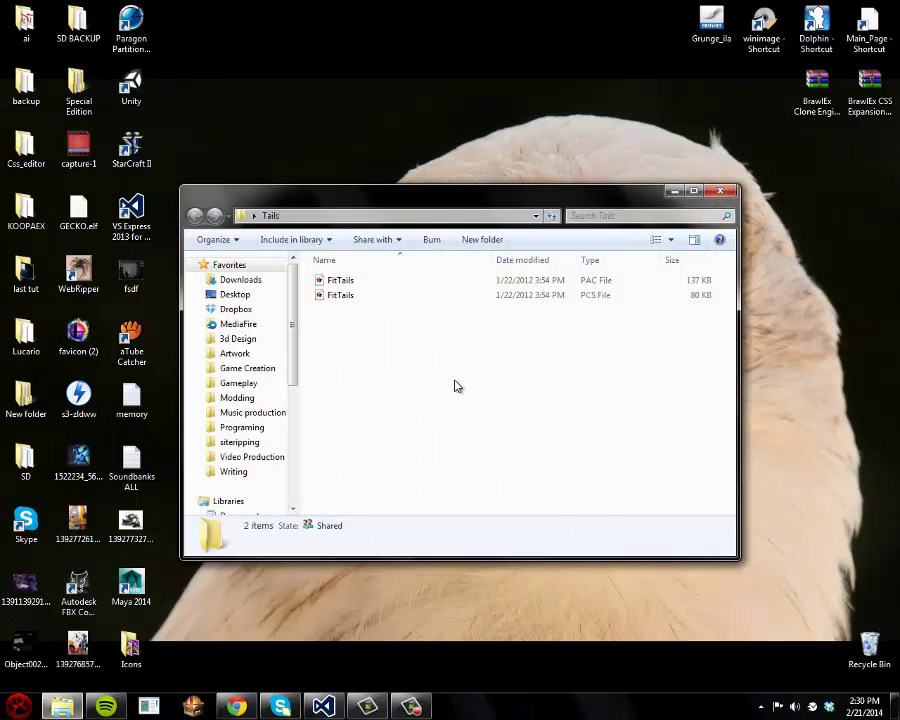
{"action": "key", "text": "ctrl+v"}
{"action": "double_click", "coordinate": [407, 203]}
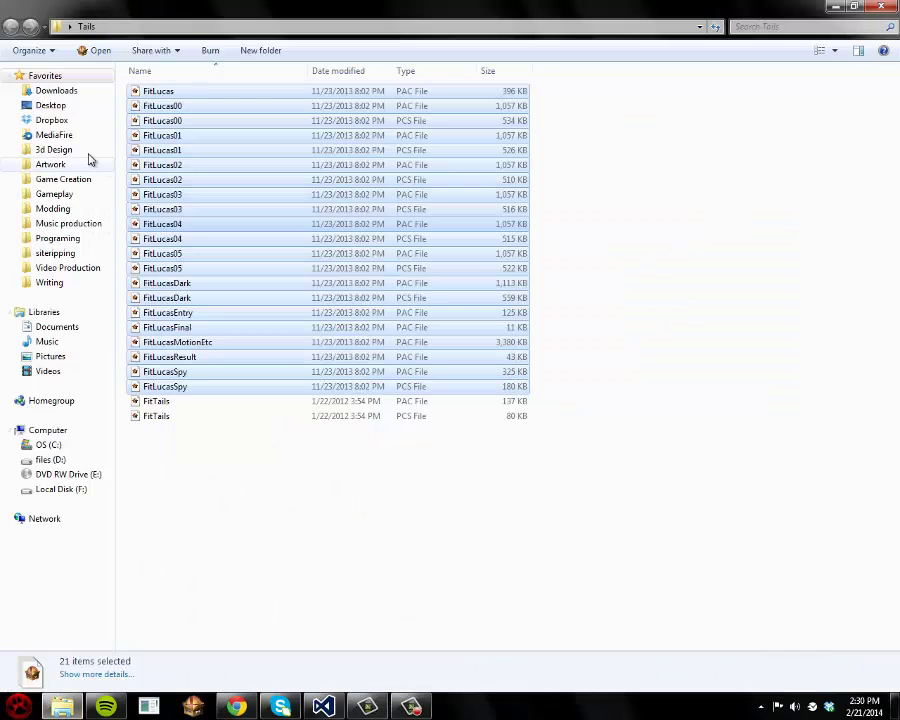
Rename the FitTails PAC and PCS files in the Tails folder together as fitLucas00
{"action": "left_click_drag", "start_coordinate": [232, 516], "coordinate": [136, 398]}
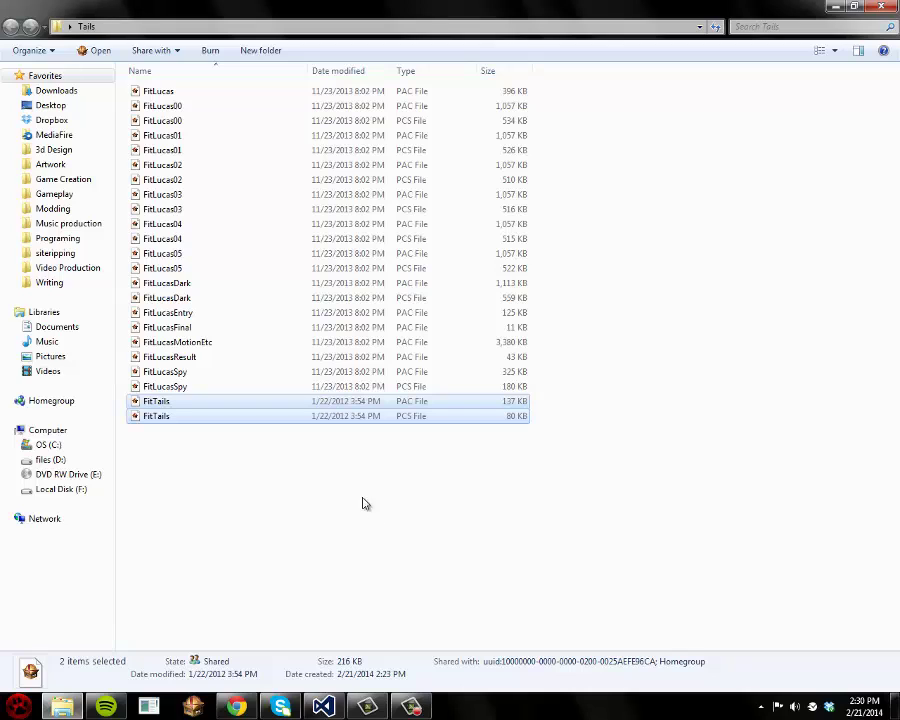
{"action": "right_click", "coordinate": [180, 419]}
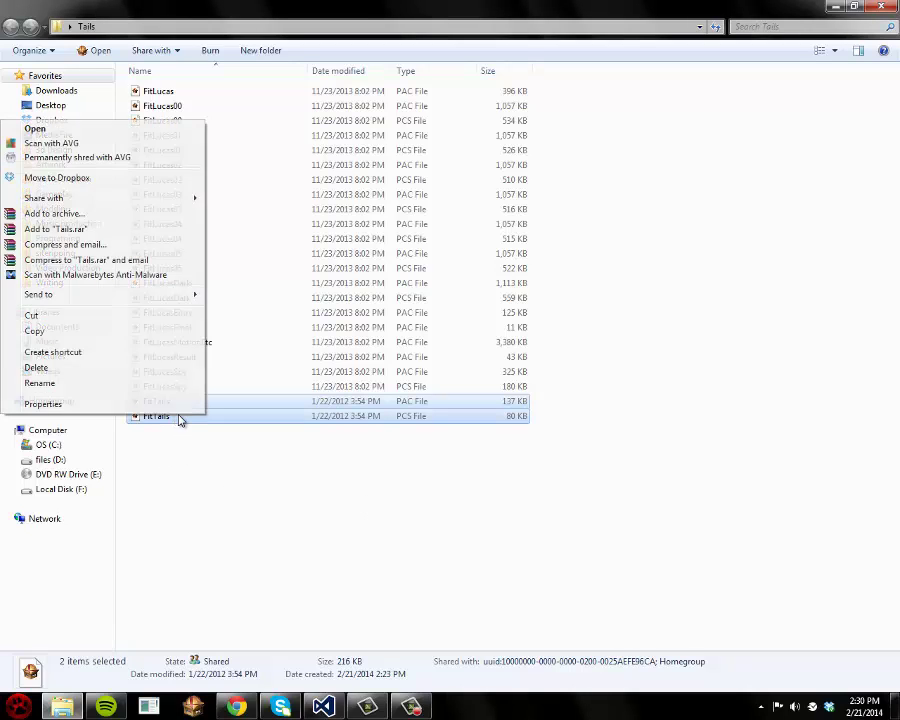
{"action": "left_click", "coordinate": [88, 383]}
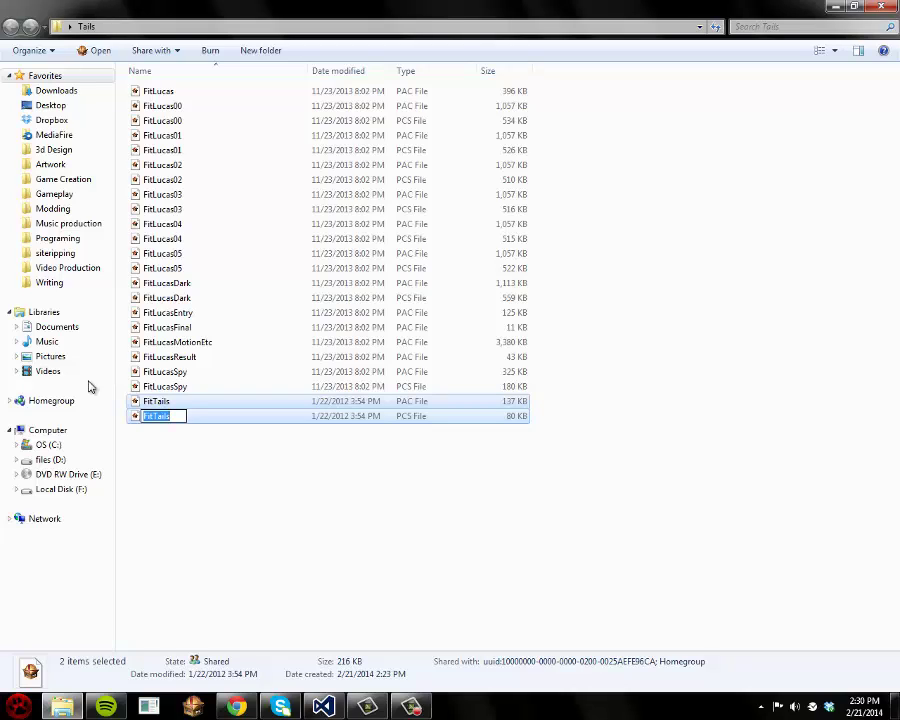
{"action": "type", "text": "FitLucas00"}
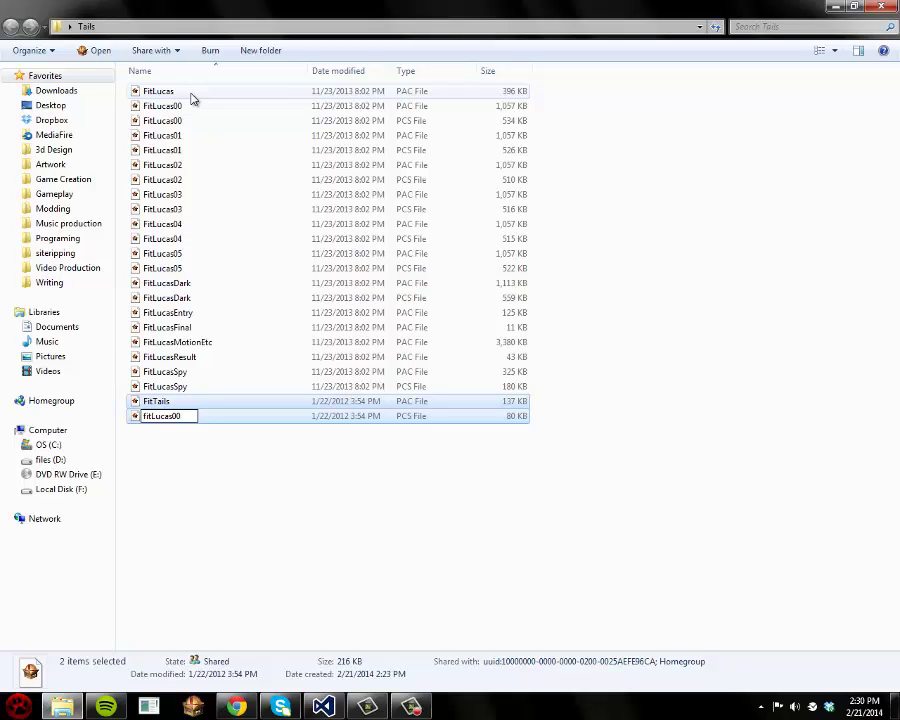
{"action": "key", "text": "Return"}
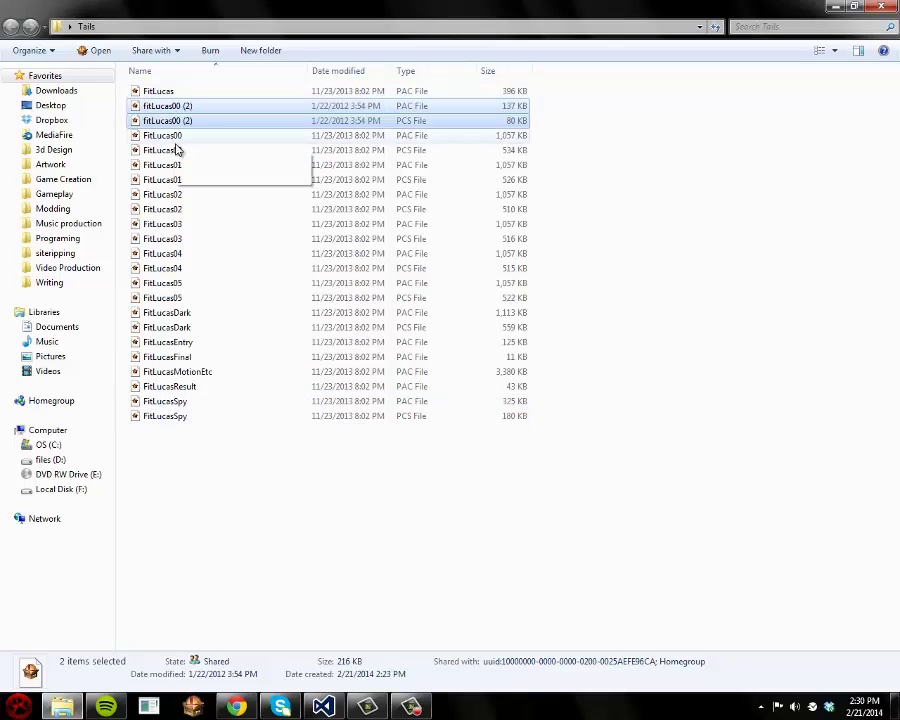
Delete the original FitLucas00 PAC and PCS files dated 11/23/2013 from the Tails folder
{"action": "left_click_drag", "start_coordinate": [542, 131], "coordinate": [428, 150]}
{"action": "right_click", "coordinate": [260, 146]}
{"action": "left_click", "coordinate": [118, 398]}
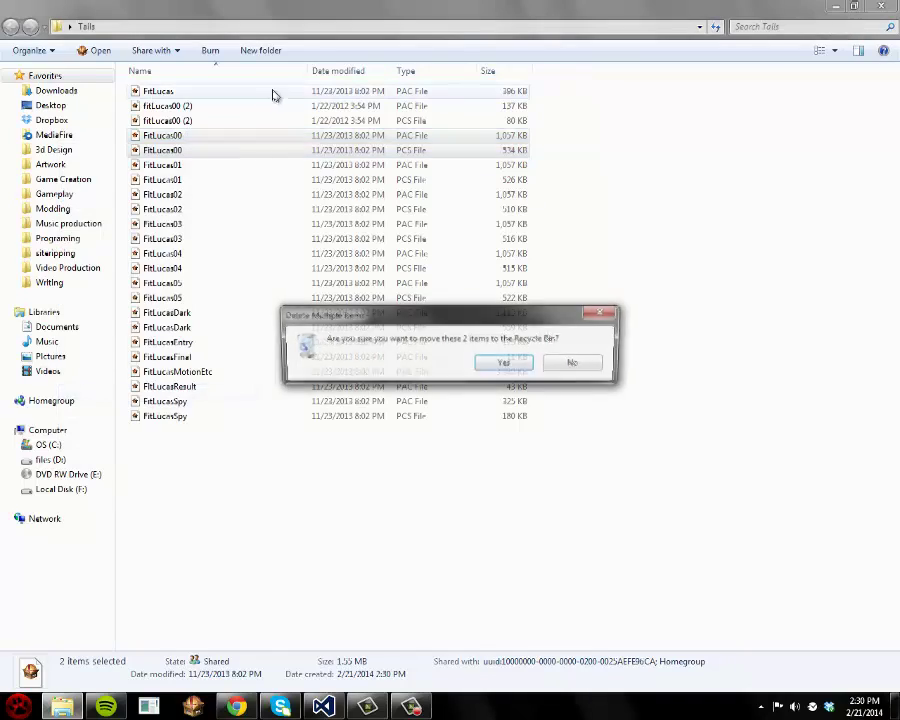
{"action": "left_click", "coordinate": [503, 361]}
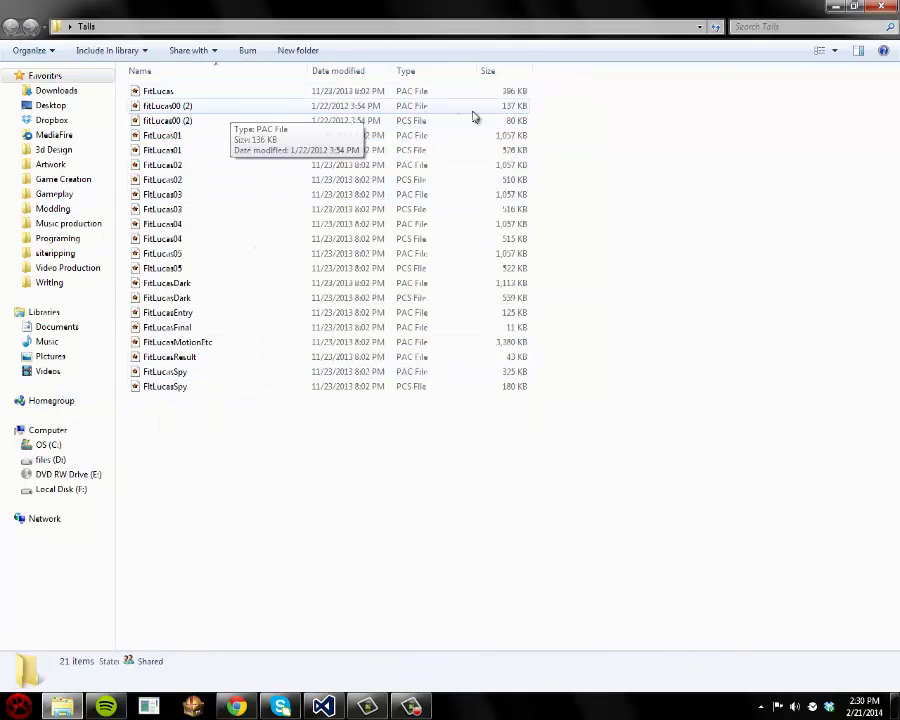
Rename both fitLucas00 (2) files as fitLucas00 and close the Tails folder
{"action": "left_click_drag", "start_coordinate": [568, 132], "coordinate": [464, 106]}
{"action": "right_click", "coordinate": [260, 104]}
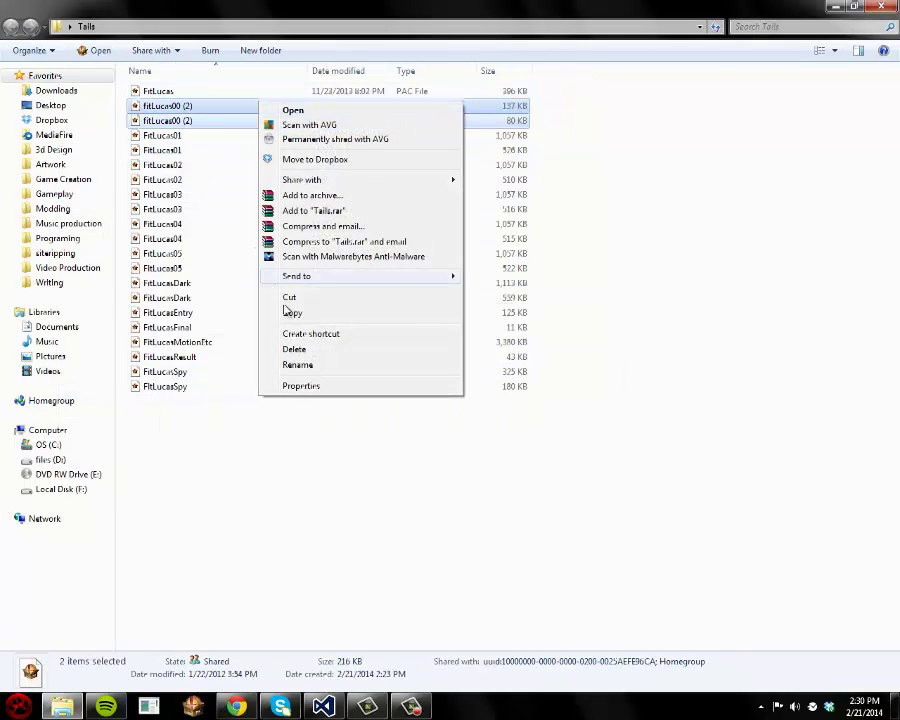
{"action": "left_click", "coordinate": [304, 364]}
{"action": "left_click", "coordinate": [207, 105]}
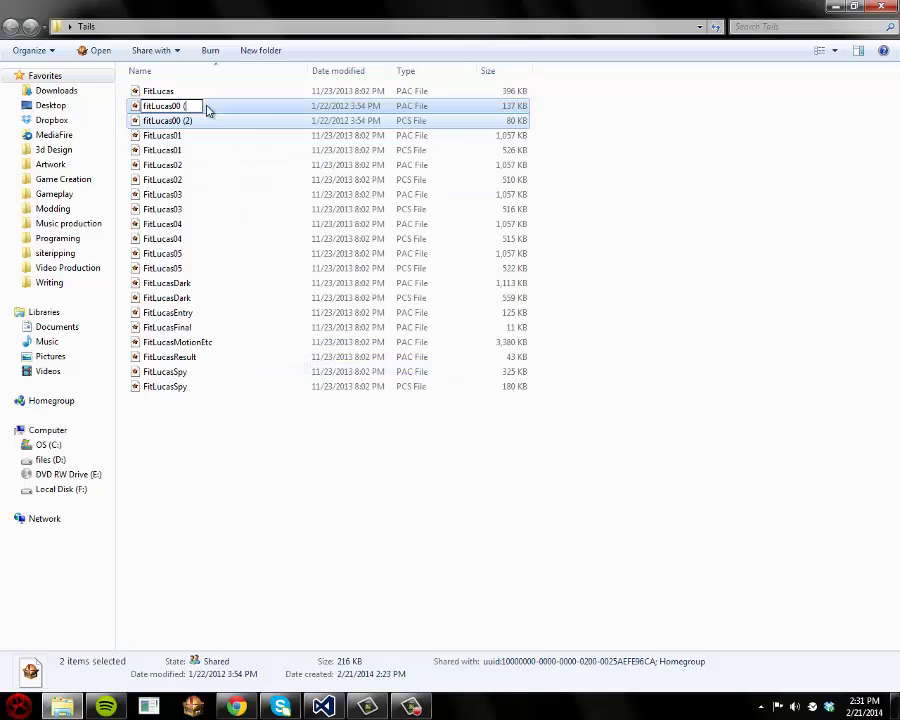
{"action": "key", "text": "BackSpace"}
{"action": "key", "text": "BackSpace"}
{"action": "key", "text": "BackSpace"}
{"action": "key", "text": "BackSpace"}
{"action": "key", "text": "Return"}
{"action": "left_click", "coordinate": [480, 544]}
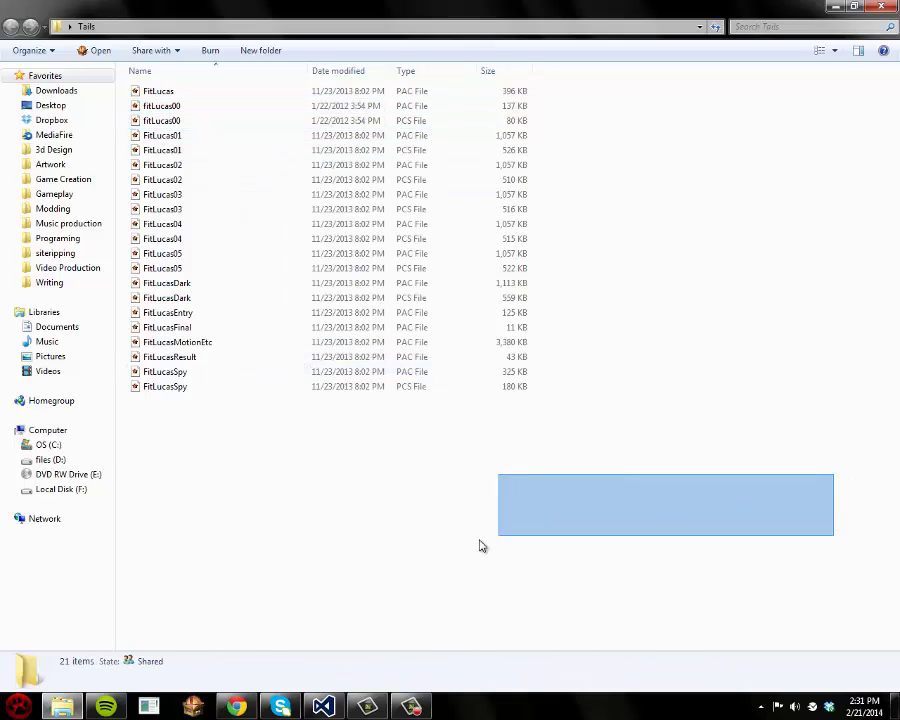
{"action": "left_click", "coordinate": [881, 6]}
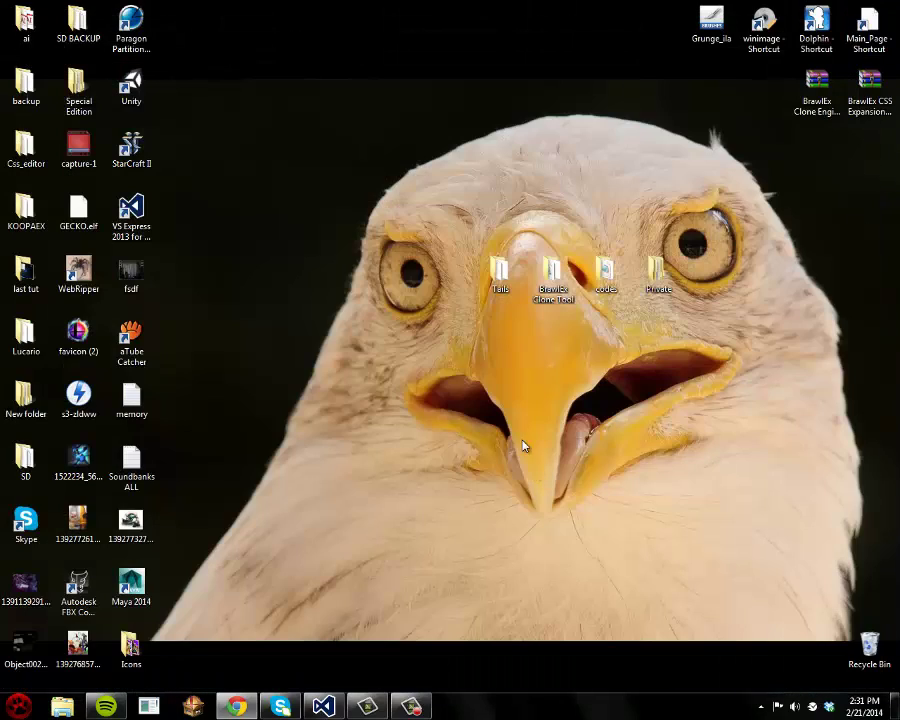
Launch the BrawlEx Clone Tool application from its desktop folder and close the folder window
{"action": "mouse_move", "coordinate": [503, 270]}
{"action": "left_mouse_down"}
{"action": "mouse_move", "coordinate": [512, 271]}
{"action": "mouse_move", "coordinate": [355, 277]}
{"action": "mouse_move", "coordinate": [512, 290]}
{"action": "left_mouse_up"}
{"action": "double_click", "coordinate": [553, 275]}
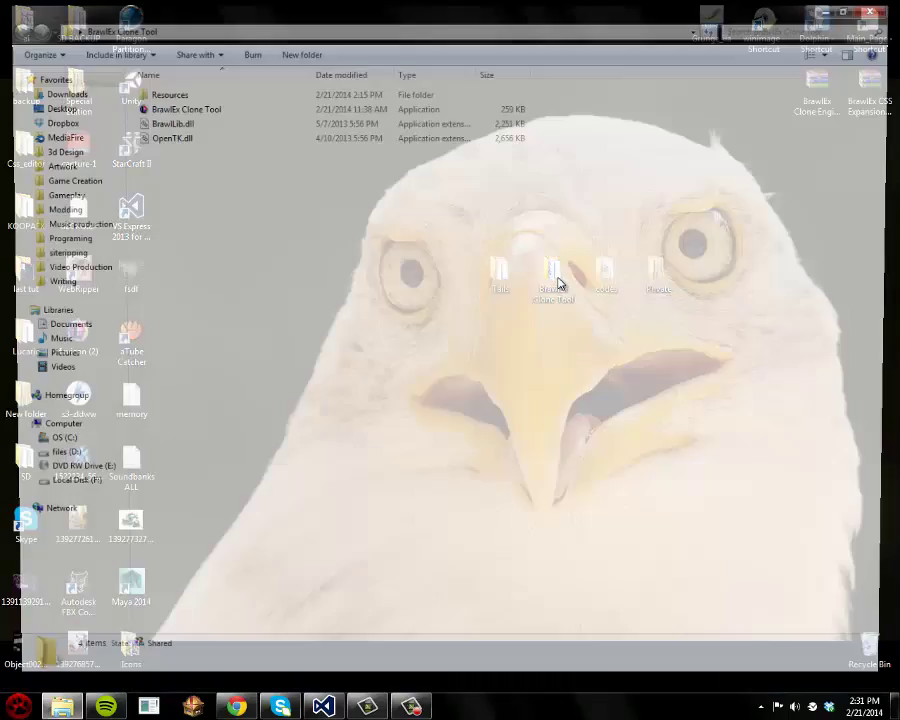
{"action": "left_click_drag", "start_coordinate": [188, 20], "coordinate": [662, 160]}
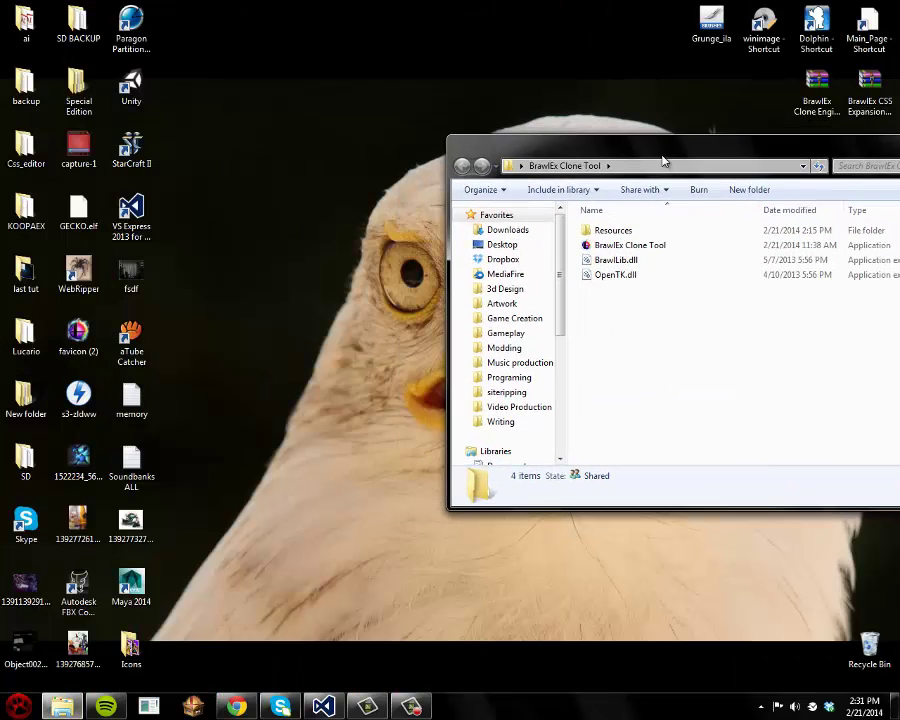
{"action": "double_click", "coordinate": [625, 246]}
{"action": "left_click_drag", "start_coordinate": [821, 148], "coordinate": [470, 157]}
{"action": "left_click", "coordinate": [632, 154]}
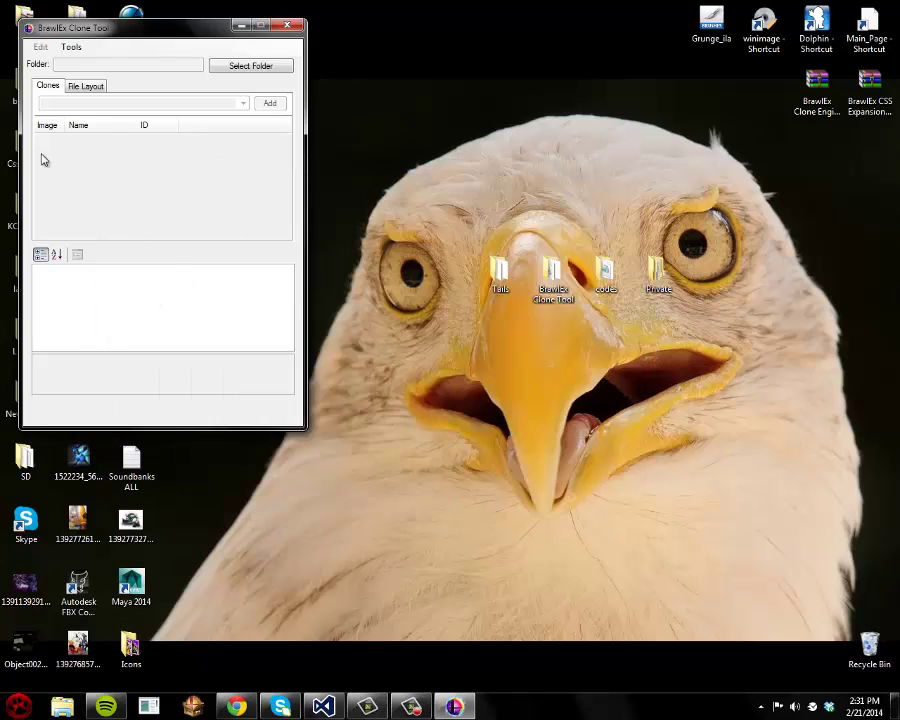
Set the clone tool's PF folder to Private\wii\app\rsbe\pf on the desktop
{"action": "left_click", "coordinate": [71, 47]}
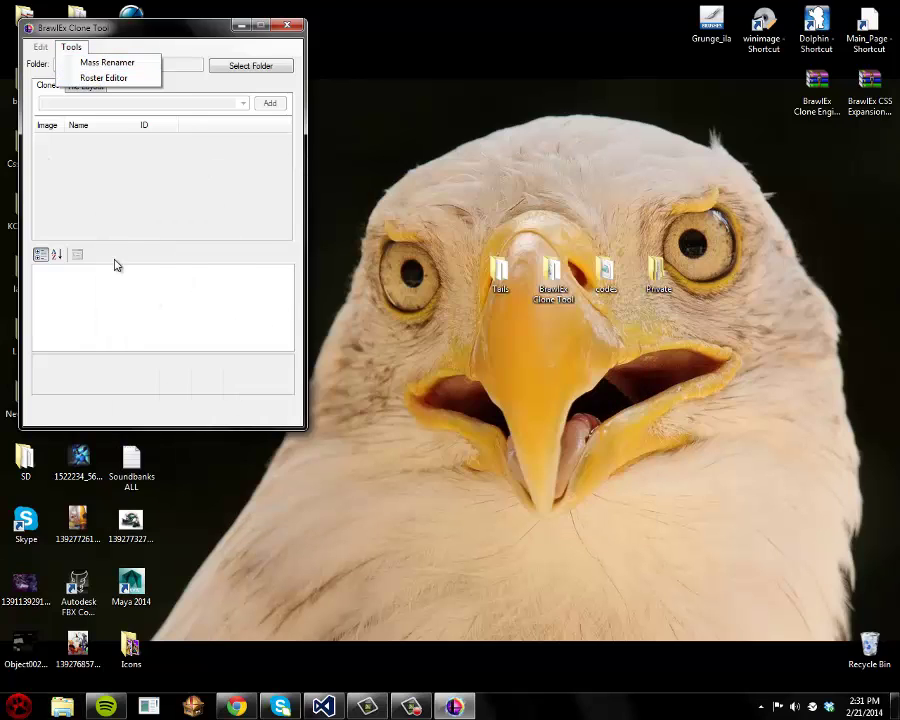
{"action": "left_click", "coordinate": [266, 66]}
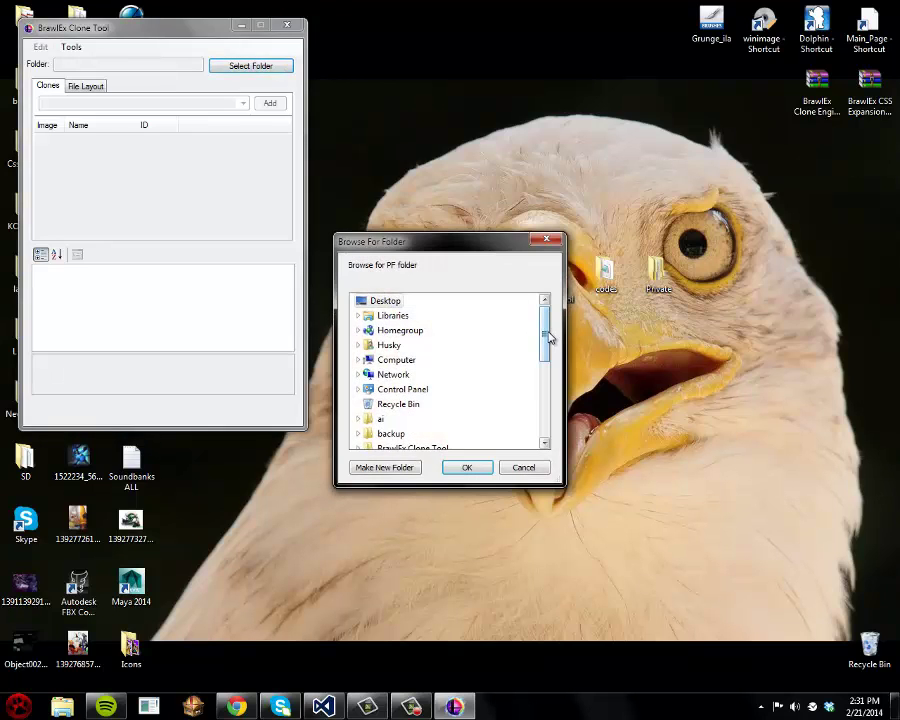
{"action": "left_click_drag", "start_coordinate": [544, 338], "coordinate": [544, 393]}
{"action": "scroll", "coordinate": [544, 390], "scroll_direction": "down", "scroll_amount": 2}
{"action": "double_click", "coordinate": [367, 404]}
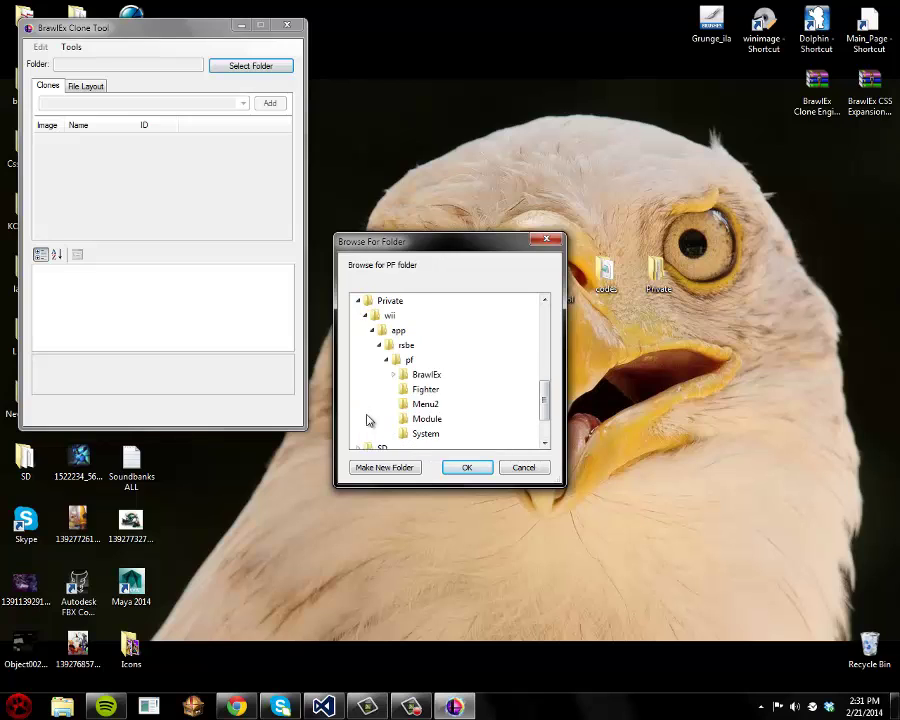
{"action": "left_click", "coordinate": [406, 360]}
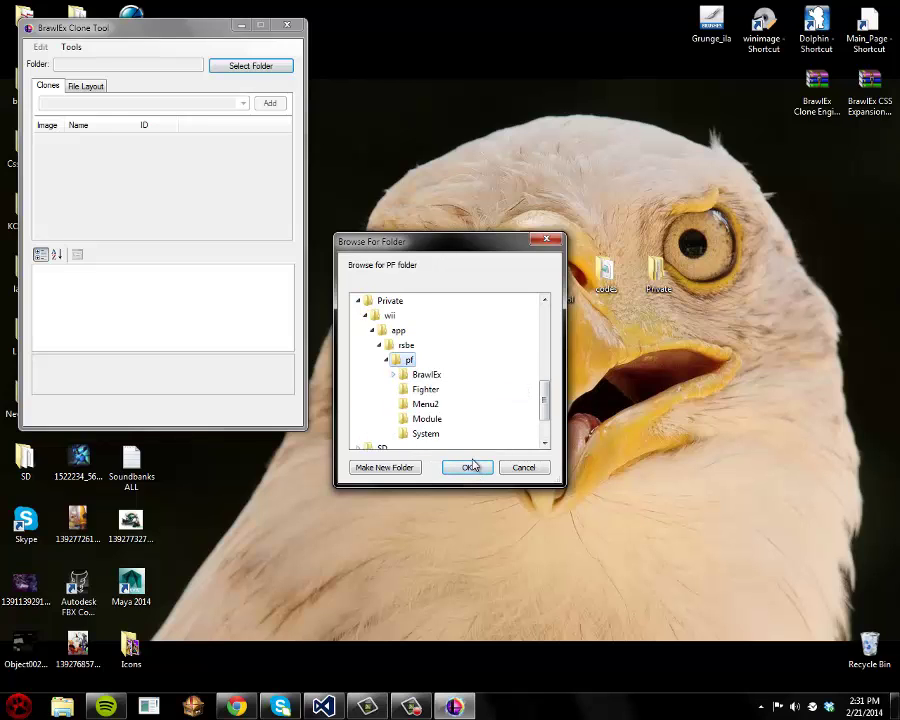
{"action": "left_click", "coordinate": [473, 465]}
Move the clone tool window off the desktop icons and examine the config categories in its file layout
{"action": "left_click_drag", "start_coordinate": [146, 37], "coordinate": [616, 254]}
{"action": "left_click", "coordinate": [556, 302]}
{"action": "left_click", "coordinate": [563, 331]}
{"action": "left_click", "coordinate": [562, 358]}
{"action": "left_click", "coordinate": [553, 333]}
{"action": "left_click", "coordinate": [535, 319]}
{"action": "left_click", "coordinate": [515, 303]}
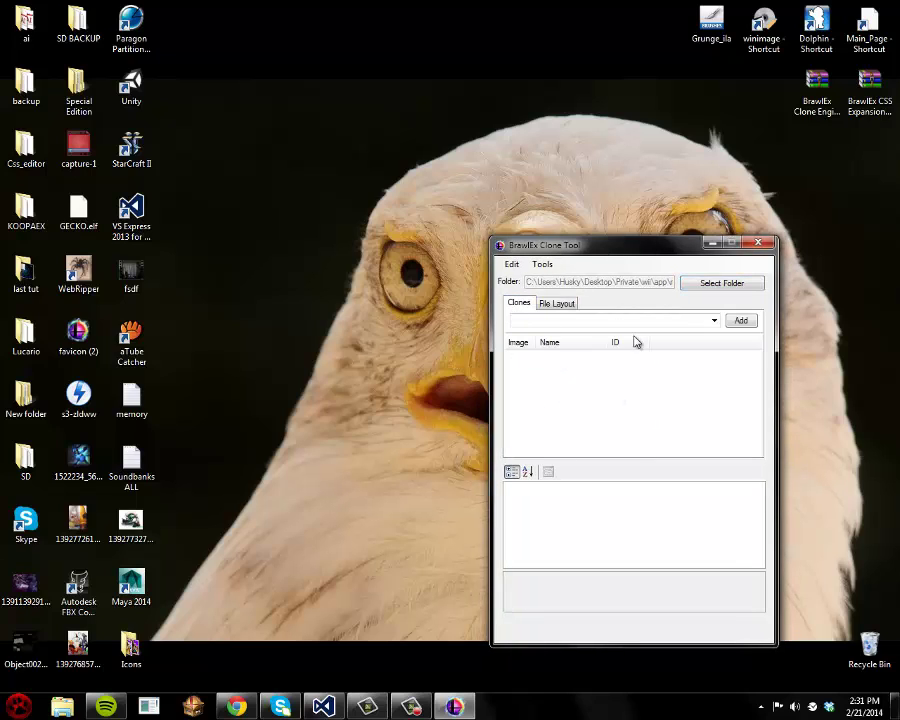
Add a clone based on Lucas to the clone list
{"action": "left_click", "coordinate": [713, 320]}
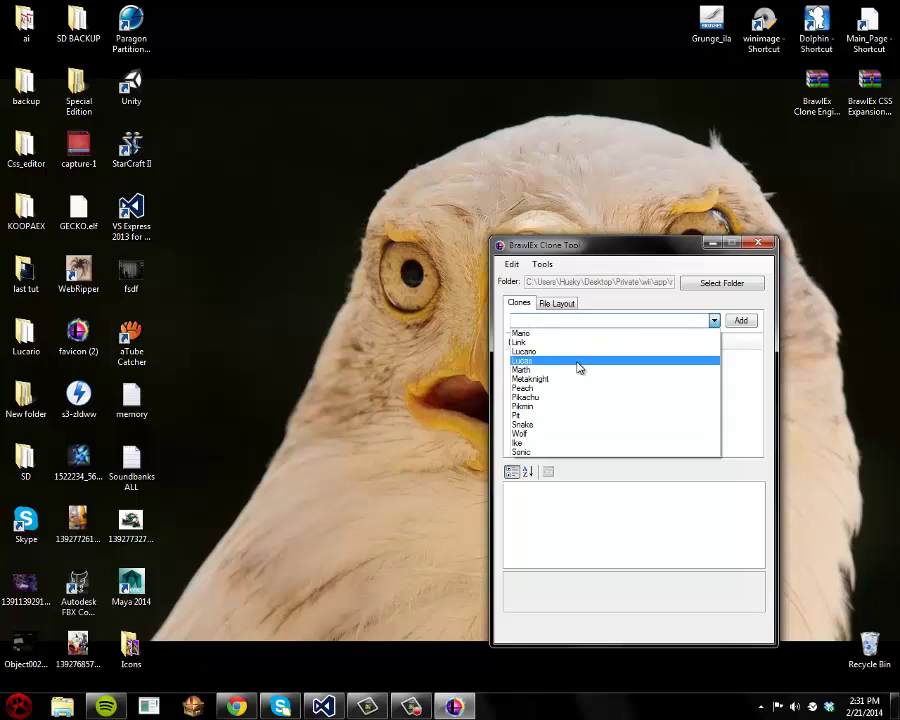
{"action": "left_click", "coordinate": [577, 369]}
{"action": "left_click", "coordinate": [740, 320]}
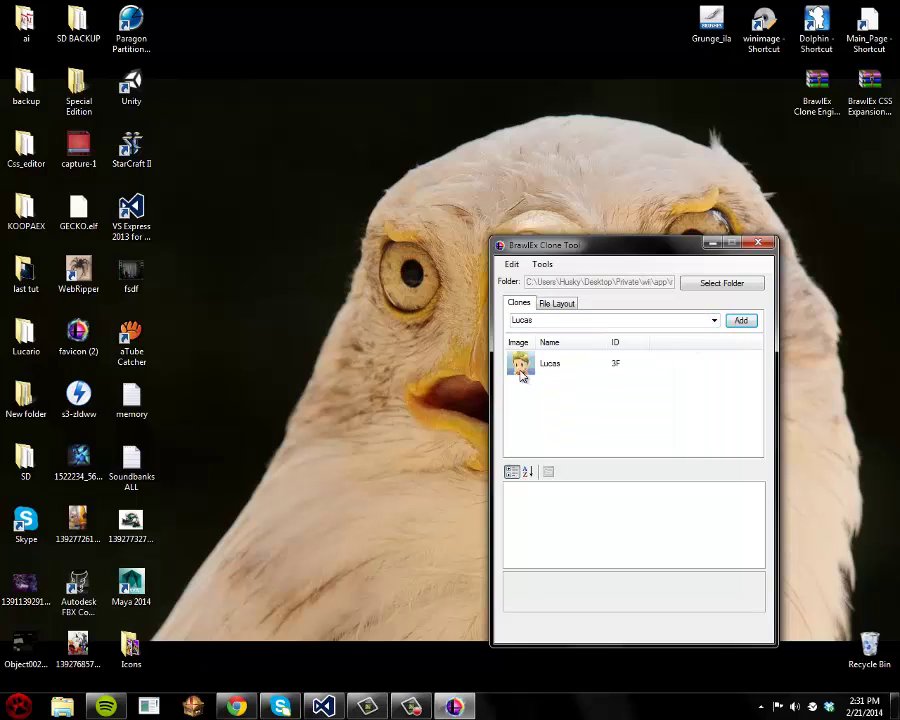
Examine the Lucas clone's properties, including its clone ID and expanded costumes setting
{"action": "left_click", "coordinate": [521, 368]}
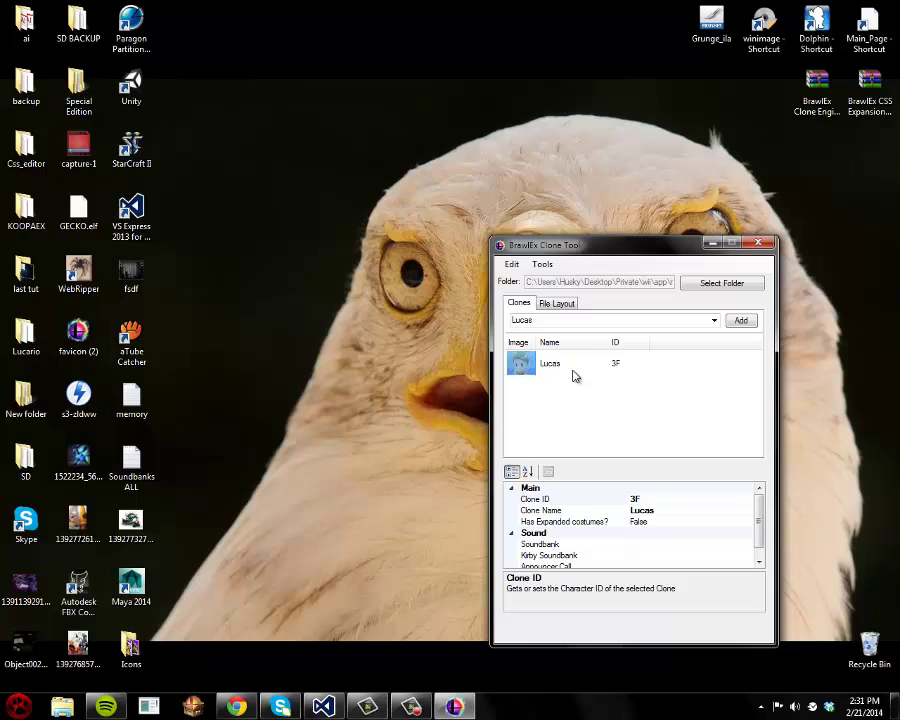
{"action": "left_click", "coordinate": [579, 409]}
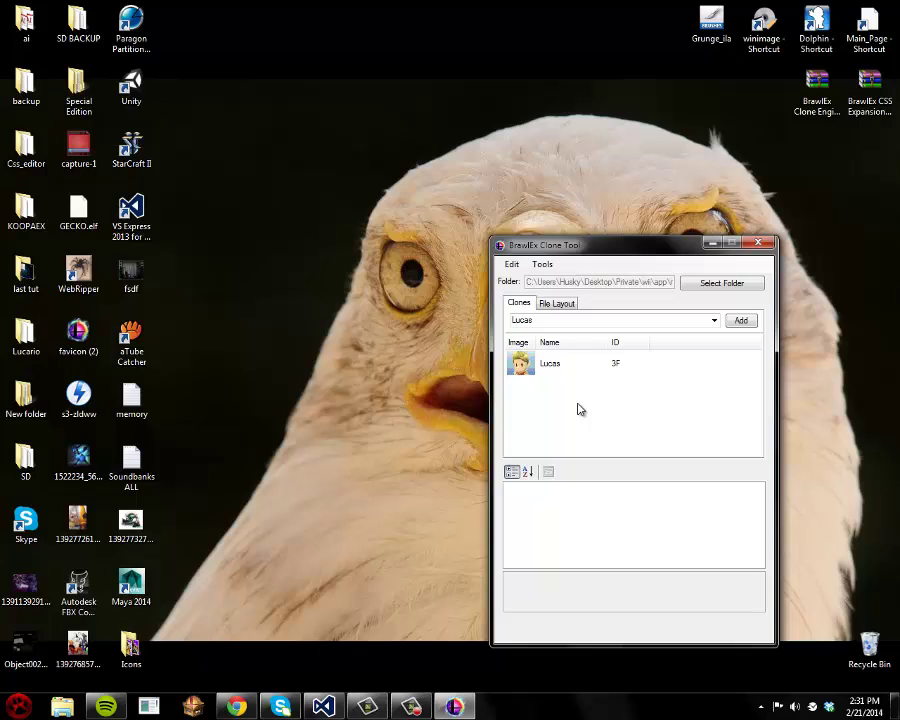
{"action": "left_click", "coordinate": [519, 366]}
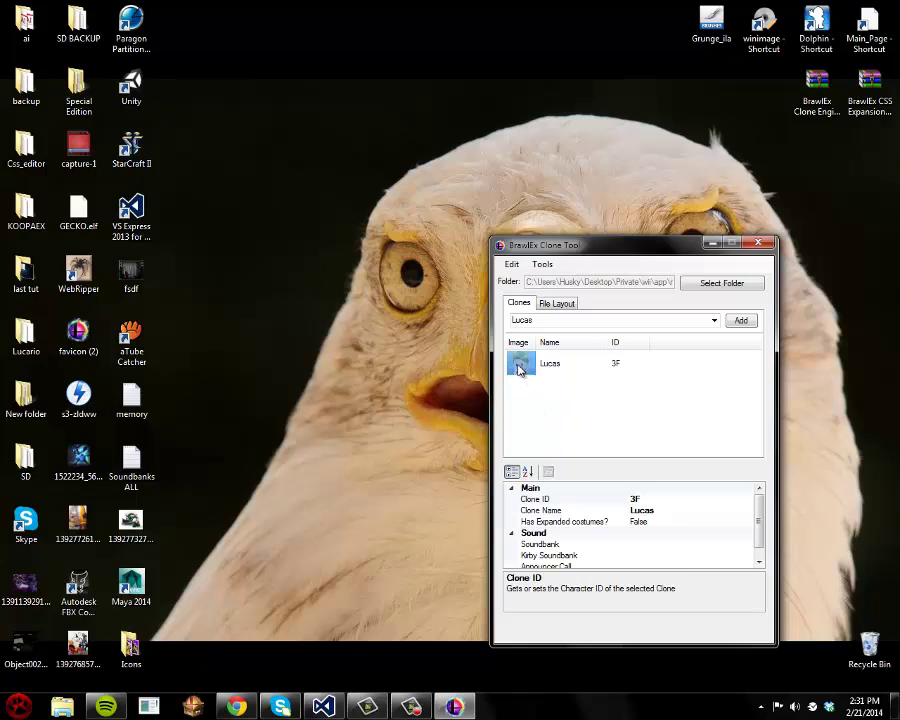
{"action": "left_click", "coordinate": [687, 522]}
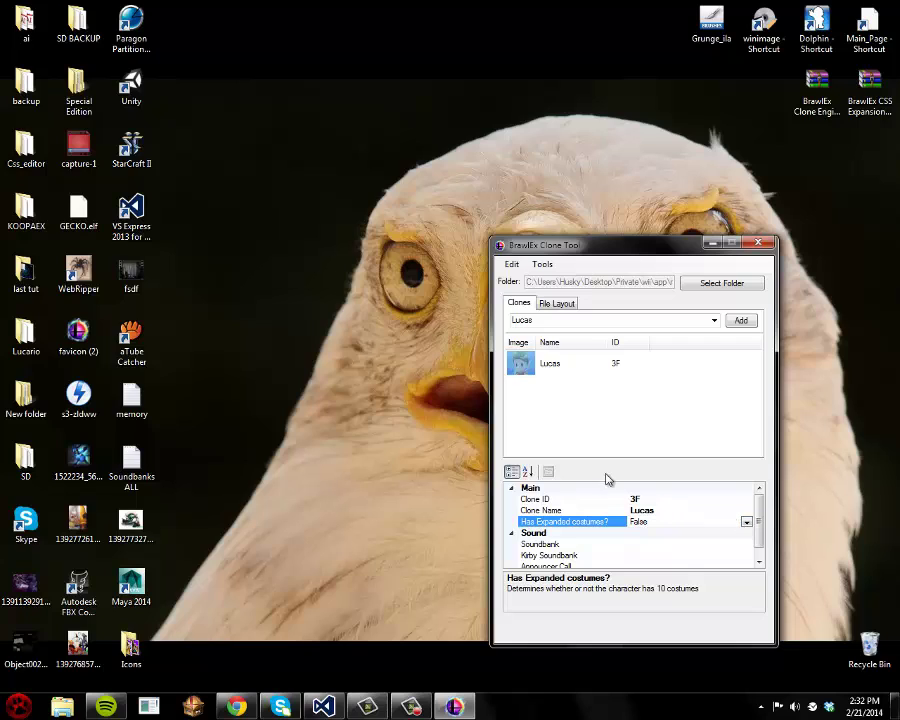
{"action": "left_click", "coordinate": [542, 391]}
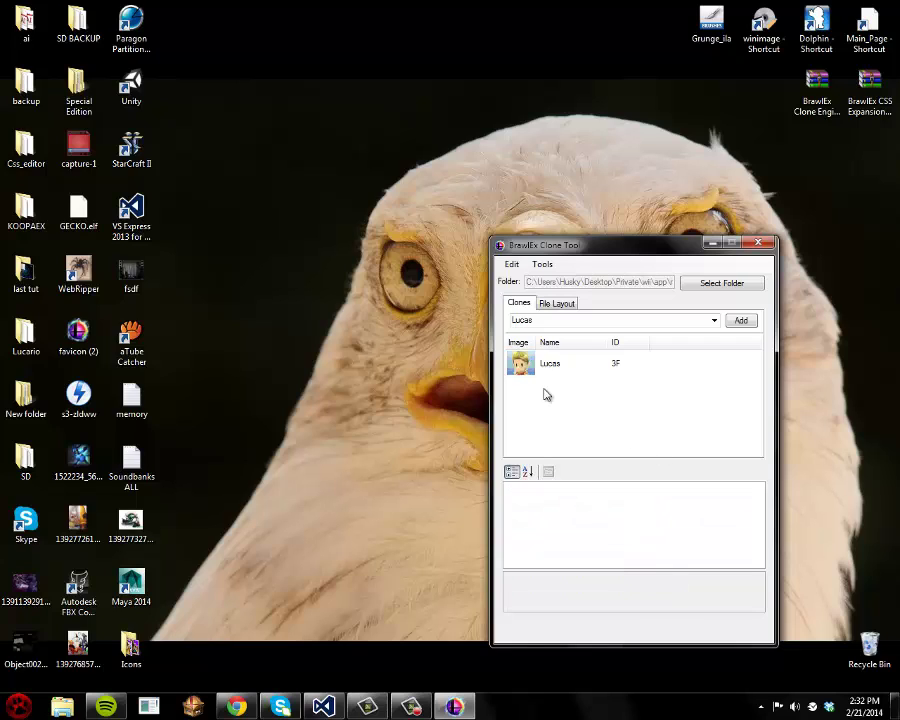
Set the clone name of the Lucas clone to Tails
{"action": "left_click", "coordinate": [560, 365]}
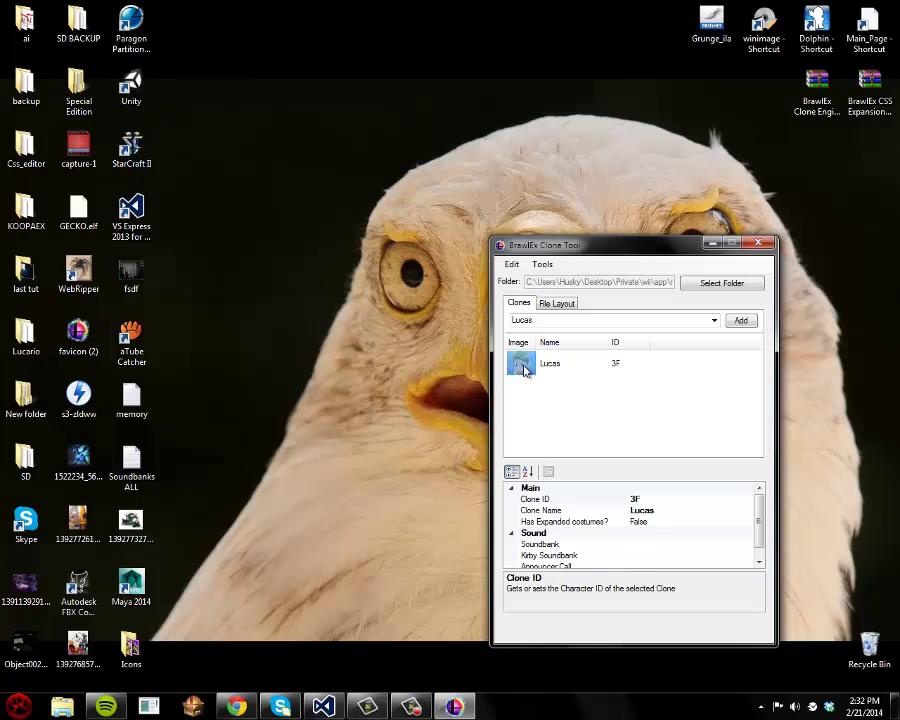
{"action": "left_click", "coordinate": [670, 511]}
{"action": "type", "text": "Tails"}
{"action": "key", "text": "Return"}
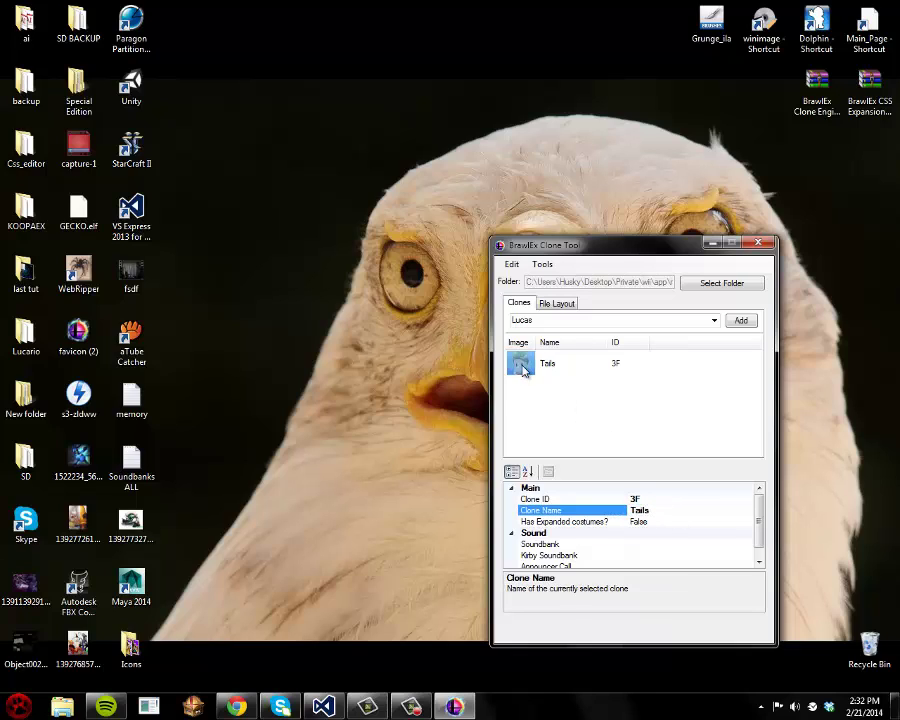
Inspect the cosmetic and CSS slot config files in the file layout and return to the clone list
{"action": "left_click", "coordinate": [548, 302]}
{"action": "double_click", "coordinate": [537, 318]}
{"action": "left_click", "coordinate": [560, 331]}
{"action": "left_click", "coordinate": [511, 344]}
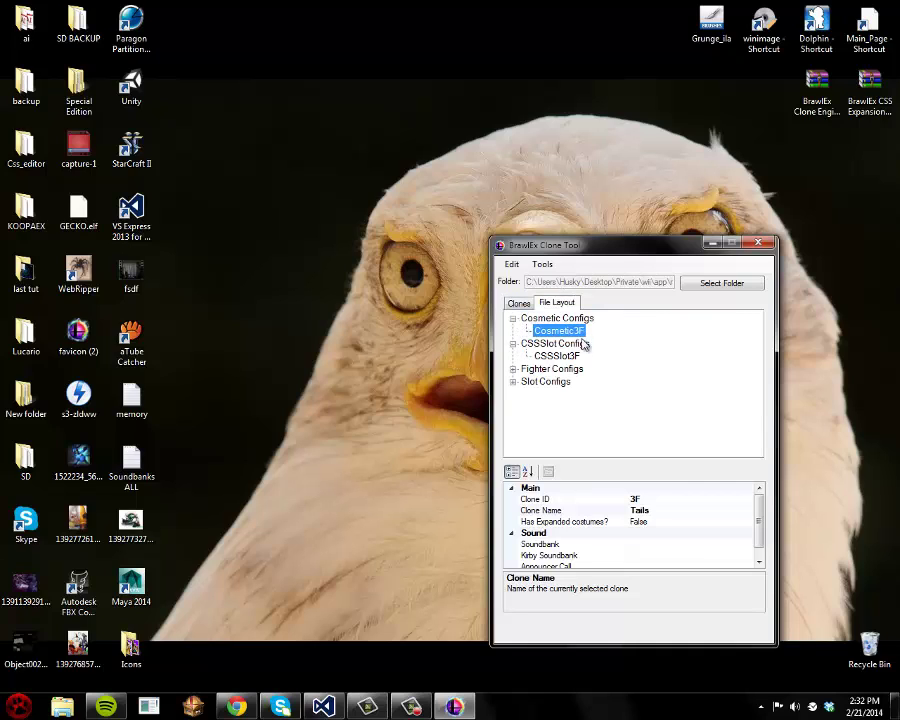
{"action": "left_click", "coordinate": [567, 357]}
{"action": "left_click", "coordinate": [567, 357]}
{"action": "left_click", "coordinate": [512, 344]}
{"action": "left_click", "coordinate": [512, 318]}
{"action": "left_click", "coordinate": [519, 302]}
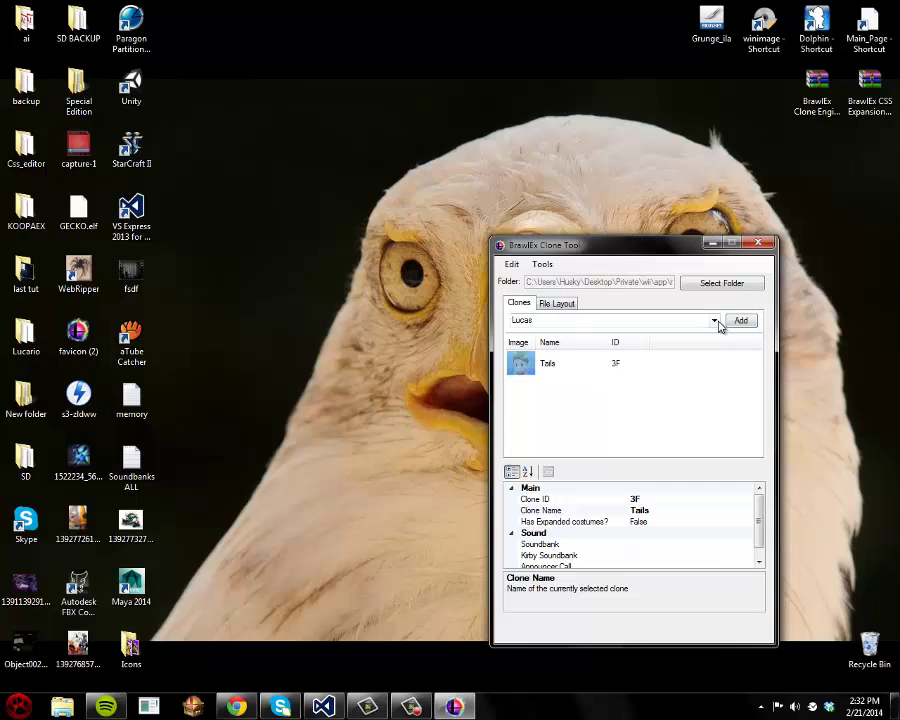
Add a clone based on Marth to the clone list and delete it again
{"action": "left_click", "coordinate": [716, 321]}
{"action": "left_click", "coordinate": [580, 376]}
{"action": "left_click", "coordinate": [740, 321]}
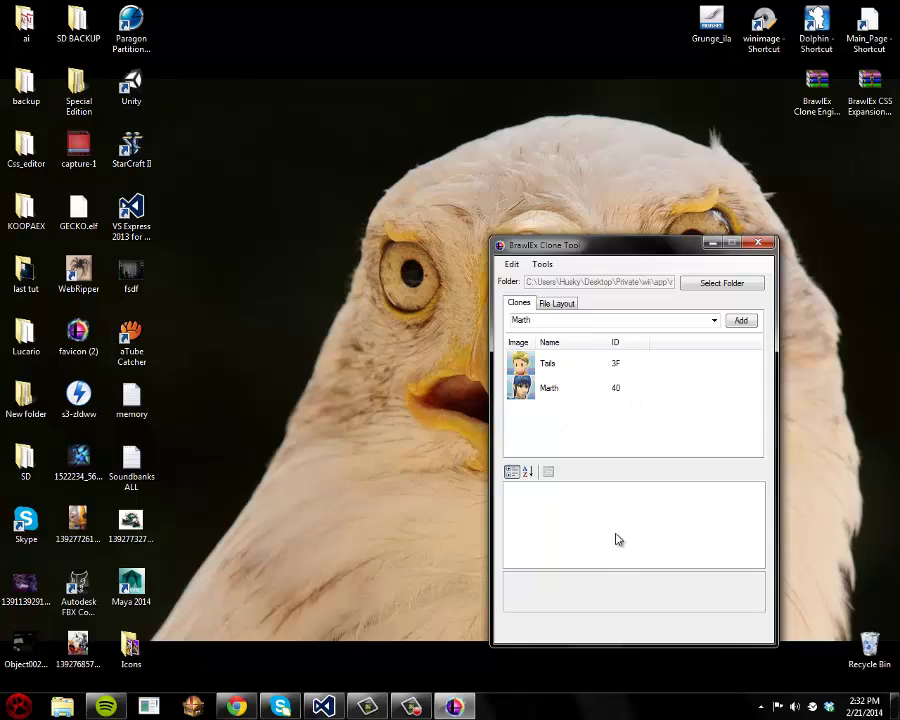
{"action": "left_click", "coordinate": [553, 387]}
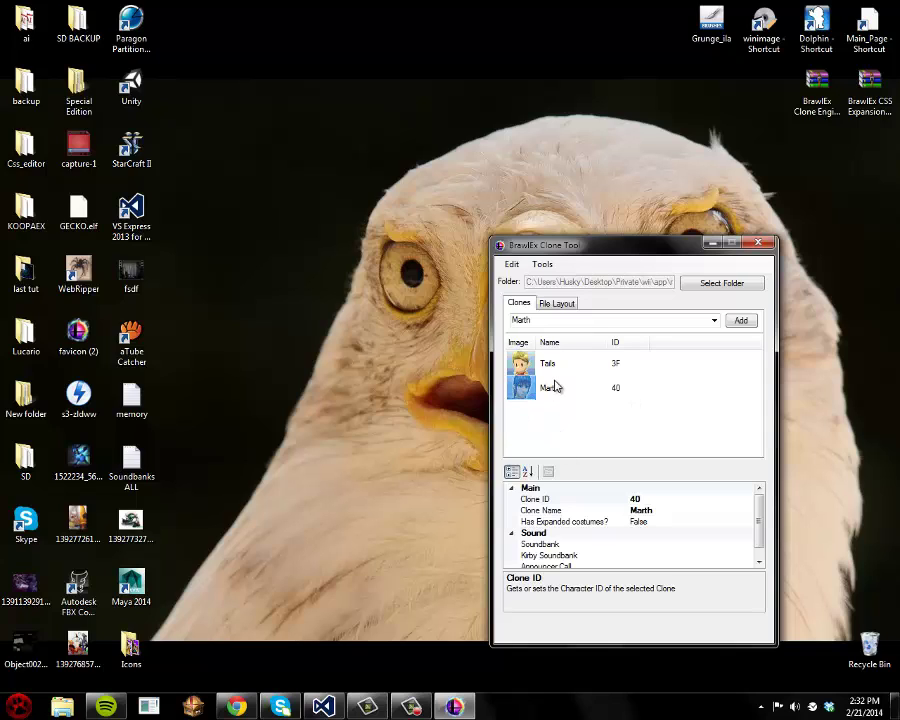
{"action": "key", "text": "Delete"}
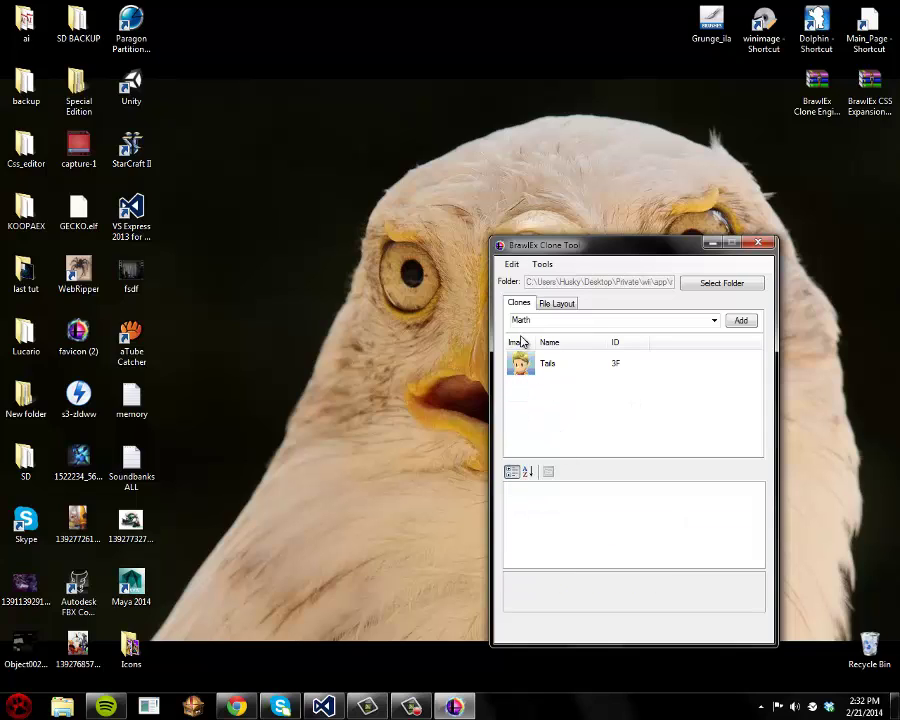
Check the file layout for the configs belonging to the Tails clone and return to the clone list
{"action": "left_click", "coordinate": [511, 265]}
{"action": "left_click", "coordinate": [553, 312]}
{"action": "left_click", "coordinate": [557, 303]}
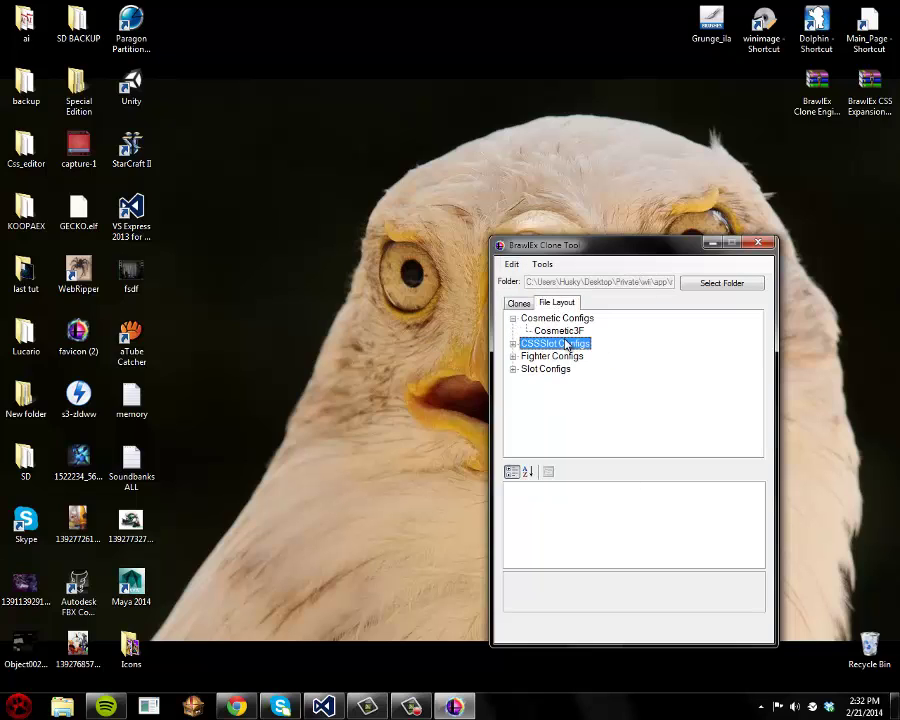
{"action": "left_click", "coordinate": [519, 303]}
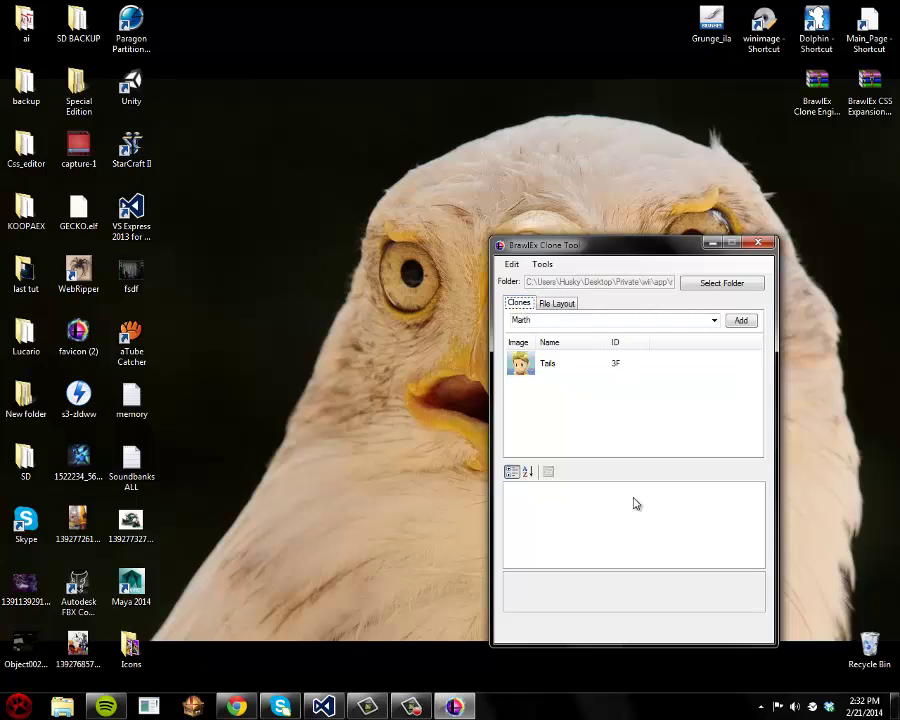
Browse the Private folder down to wii/app/rsbe/pf/BrawlEx and examine the contents of its CosmeticConfig folder
{"action": "left_click", "coordinate": [610, 432]}
{"action": "left_click_drag", "start_coordinate": [585, 244], "coordinate": [289, 156]}
{"action": "double_click", "coordinate": [656, 276]}
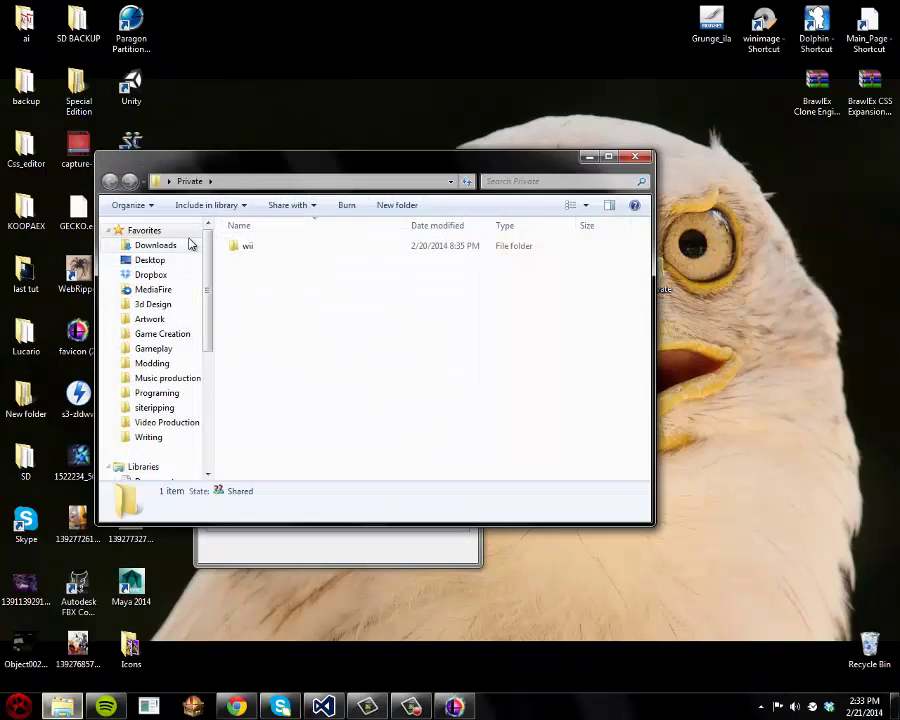
{"action": "double_click", "coordinate": [243, 246]}
{"action": "double_click", "coordinate": [257, 248]}
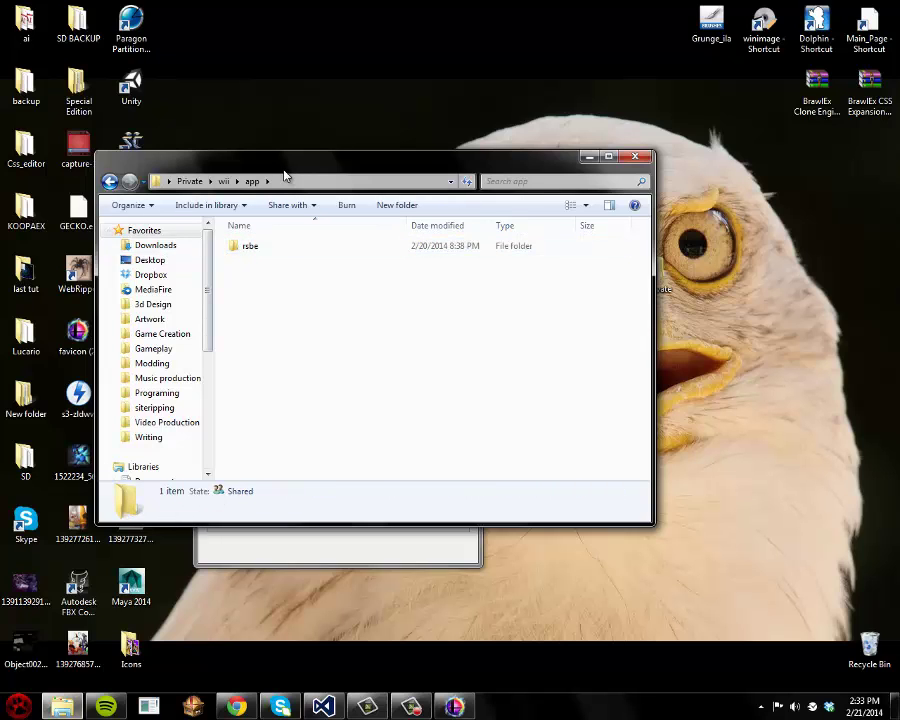
{"action": "double_click", "coordinate": [250, 246]}
{"action": "mouse_move", "coordinate": [268, 168]}
{"action": "left_mouse_down"}
{"action": "mouse_move", "coordinate": [584, 315]}
{"action": "mouse_move", "coordinate": [532, 297]}
{"action": "mouse_move", "coordinate": [526, 271]}
{"action": "left_mouse_up"}
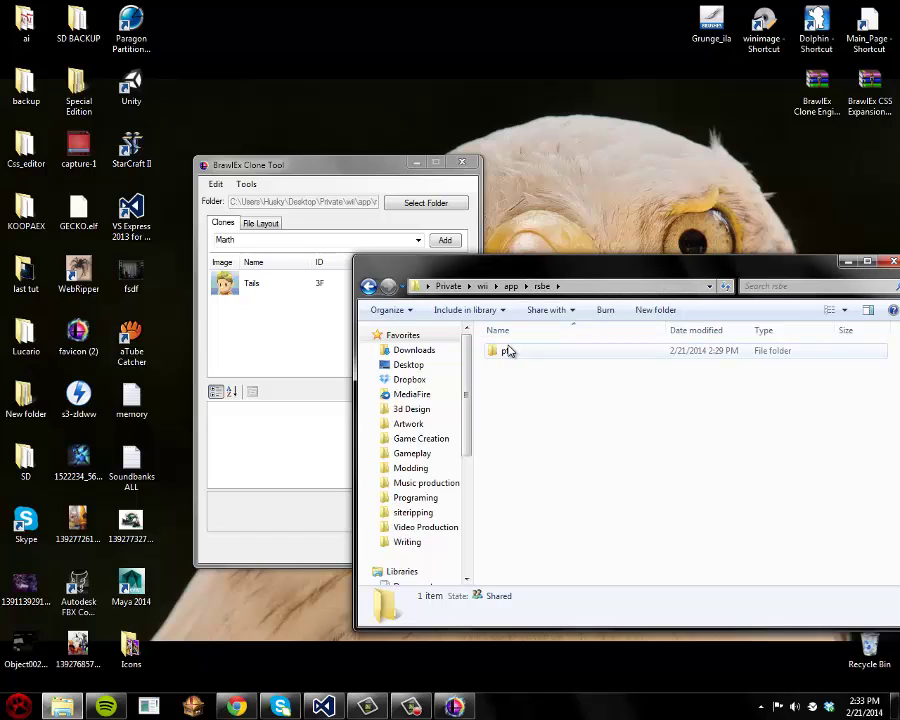
{"action": "double_click", "coordinate": [508, 351]}
{"action": "double_click", "coordinate": [530, 355]}
{"action": "double_click", "coordinate": [530, 350]}
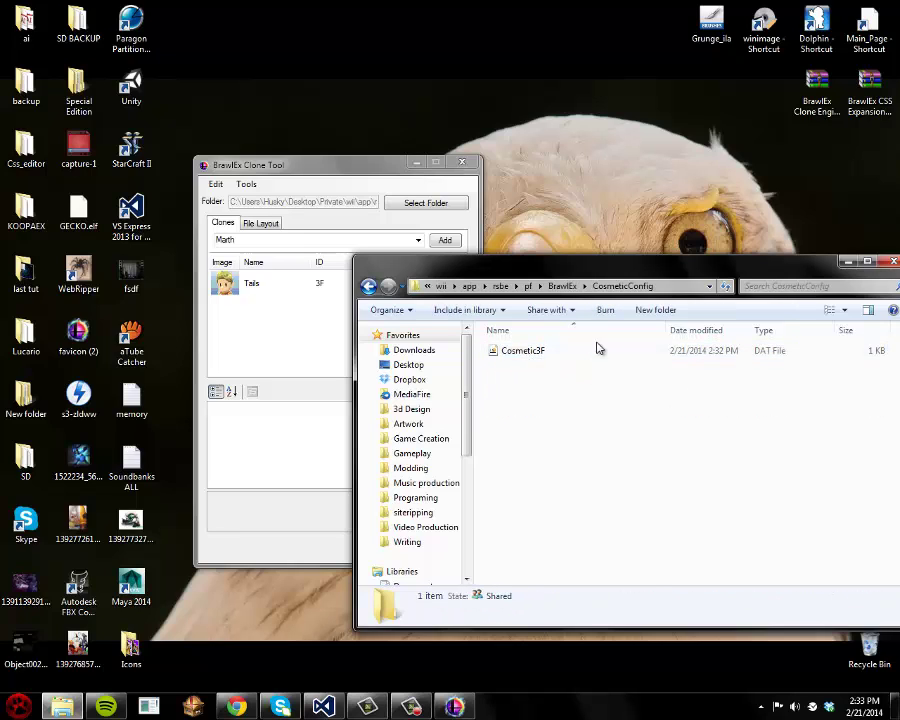
{"action": "key", "text": "BackSpace"}
Inspect the clone ID and roster count bytes of CSSRoster.dat in HxD, and put the BrawlEx folder window away
{"action": "double_click", "coordinate": [519, 410]}
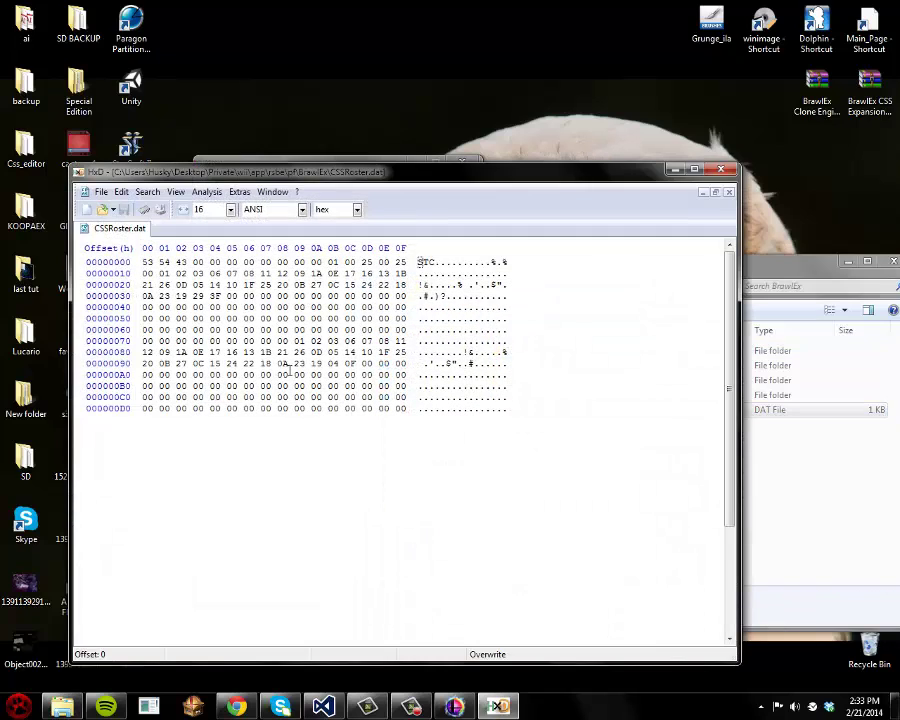
{"action": "left_click_drag", "start_coordinate": [205, 296], "coordinate": [217, 296]}
{"action": "left_click", "coordinate": [366, 262]}
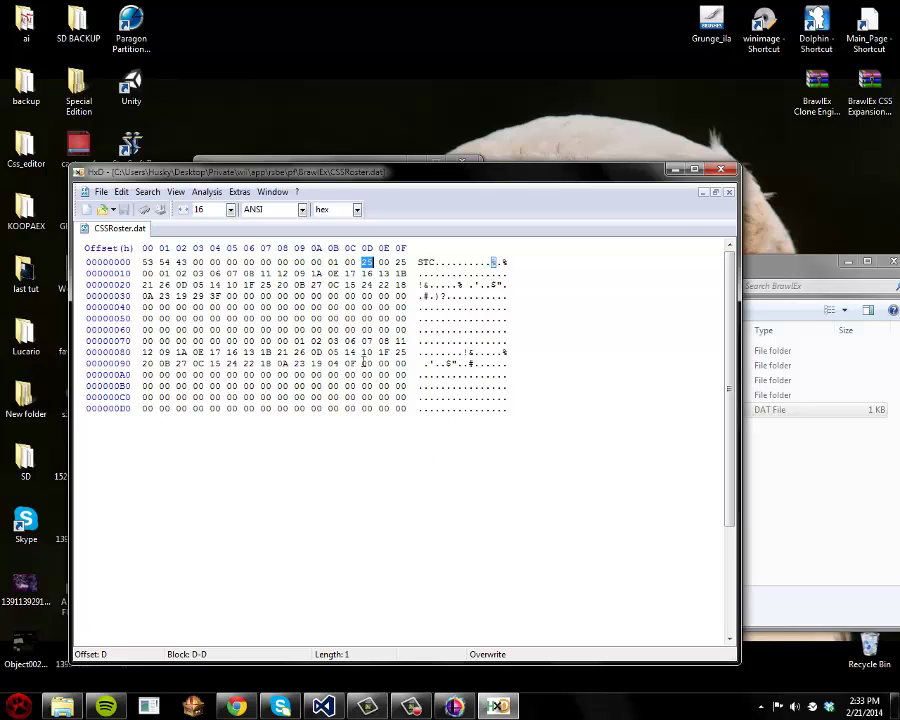
{"action": "left_click", "coordinate": [729, 172]}
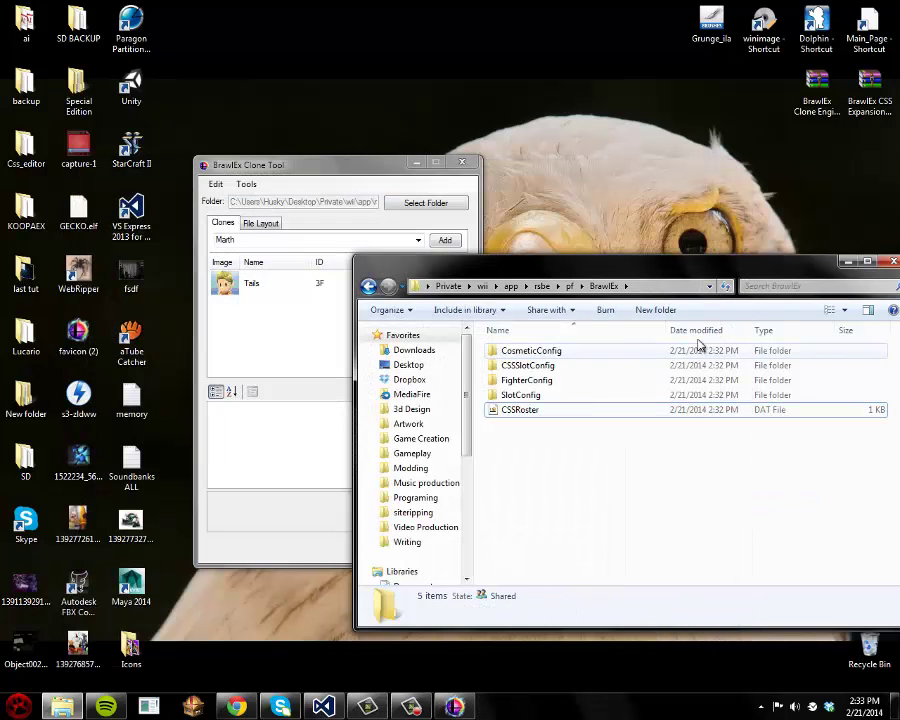
{"action": "left_click_drag", "start_coordinate": [707, 508], "coordinate": [610, 345]}
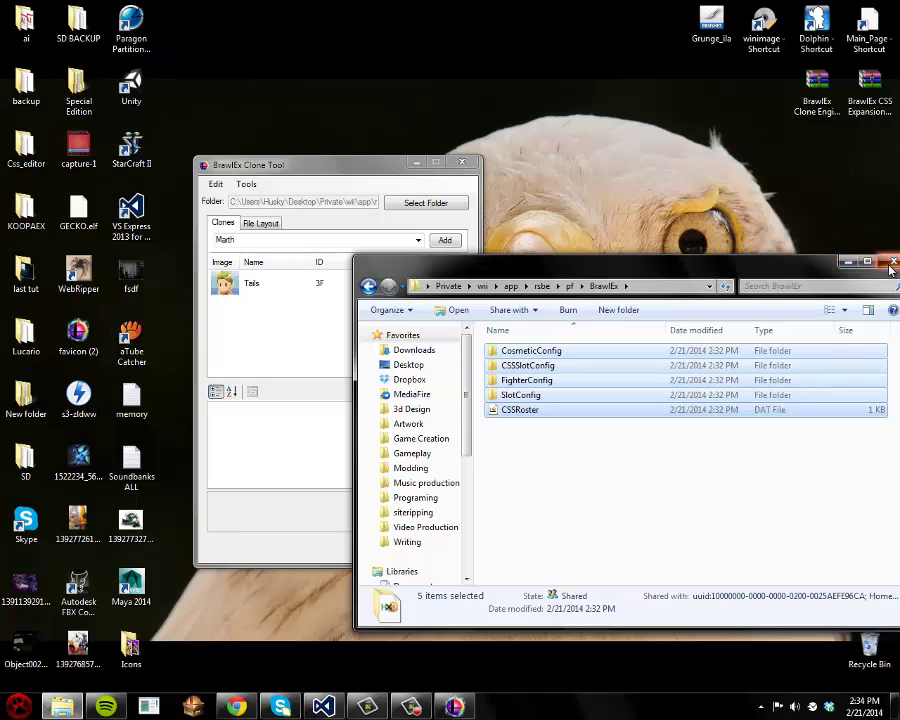
{"action": "left_click", "coordinate": [847, 262]}
Open the Mass Renamer in the BrawlEx Clone Tool and choose the Tails folder on the desktop as the character folder
{"action": "left_click", "coordinate": [246, 184]}
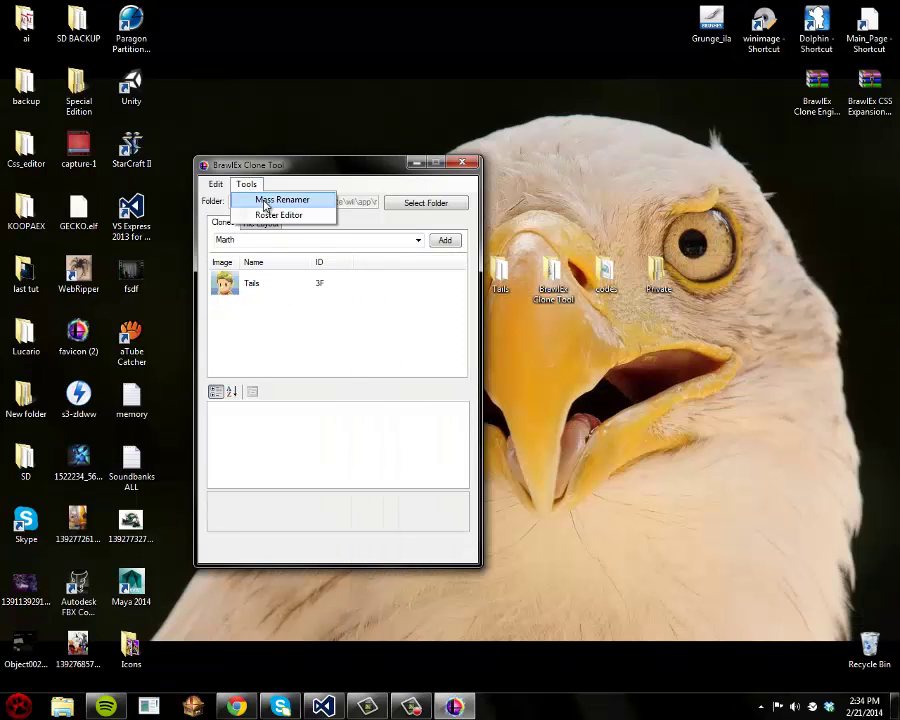
{"action": "left_click", "coordinate": [282, 200]}
{"action": "left_click", "coordinate": [120, 143]}
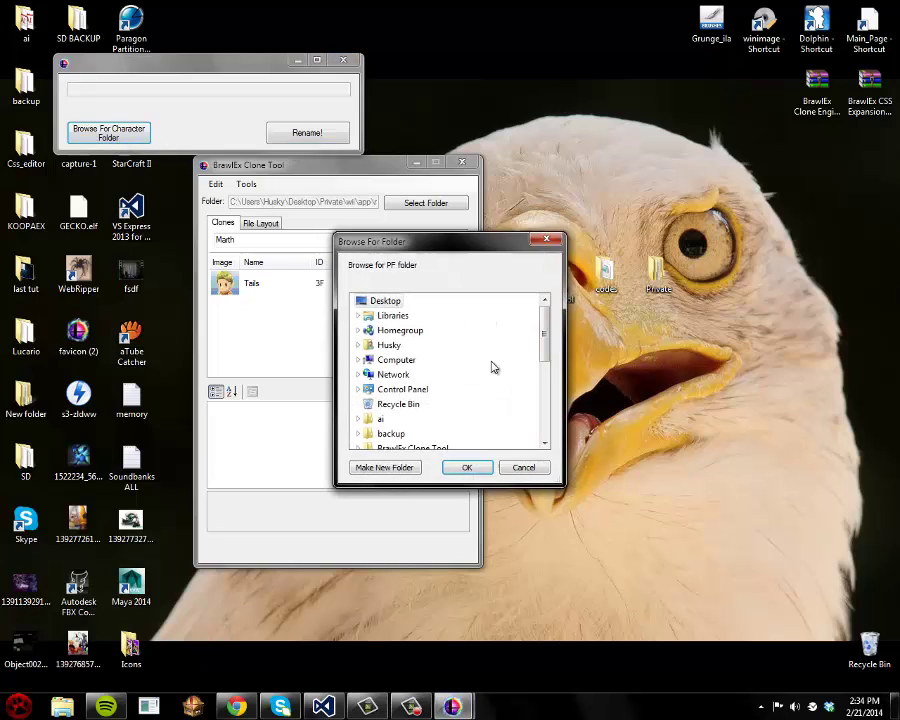
{"action": "mouse_move", "coordinate": [542, 336]}
{"action": "left_mouse_down"}
{"action": "mouse_move", "coordinate": [552, 408]}
{"action": "mouse_move", "coordinate": [552, 390]}
{"action": "left_mouse_up"}
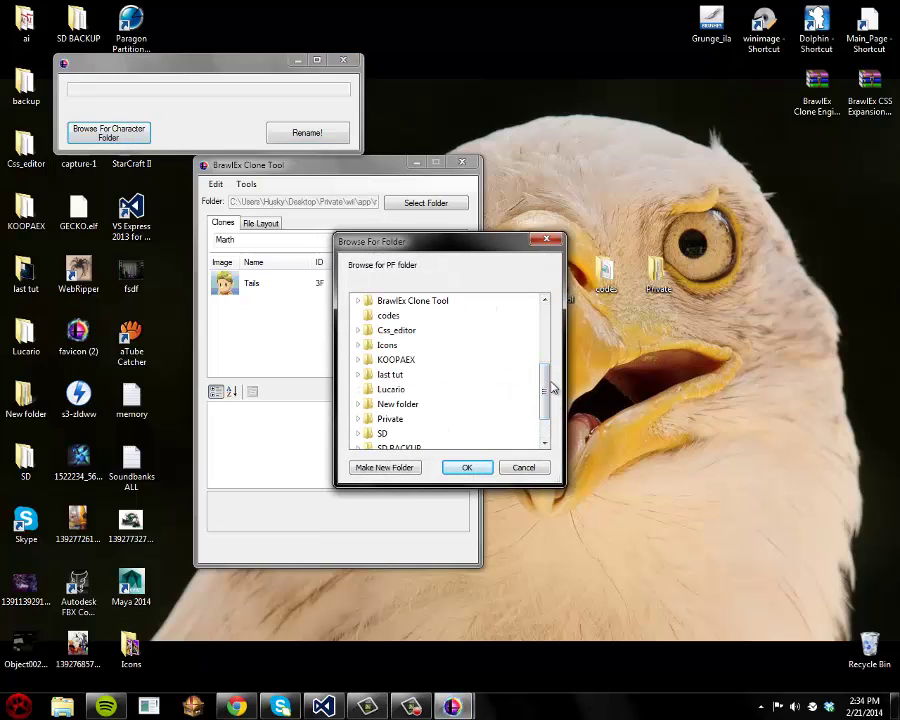
{"action": "mouse_move", "coordinate": [552, 388]}
{"action": "left_mouse_down"}
{"action": "mouse_move", "coordinate": [549, 374]}
{"action": "mouse_move", "coordinate": [553, 410]}
{"action": "left_mouse_up"}
{"action": "left_click", "coordinate": [390, 435]}
{"action": "left_click", "coordinate": [466, 467]}
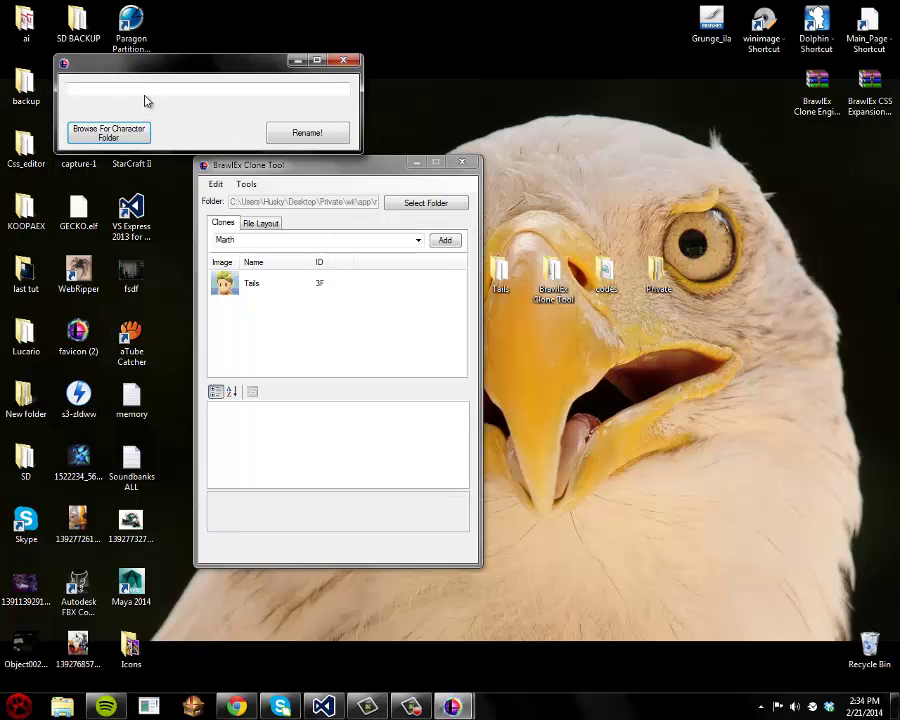
Check the file names in the Tails folder and mass-rename the character files with the name Tails
{"action": "double_click", "coordinate": [500, 272]}
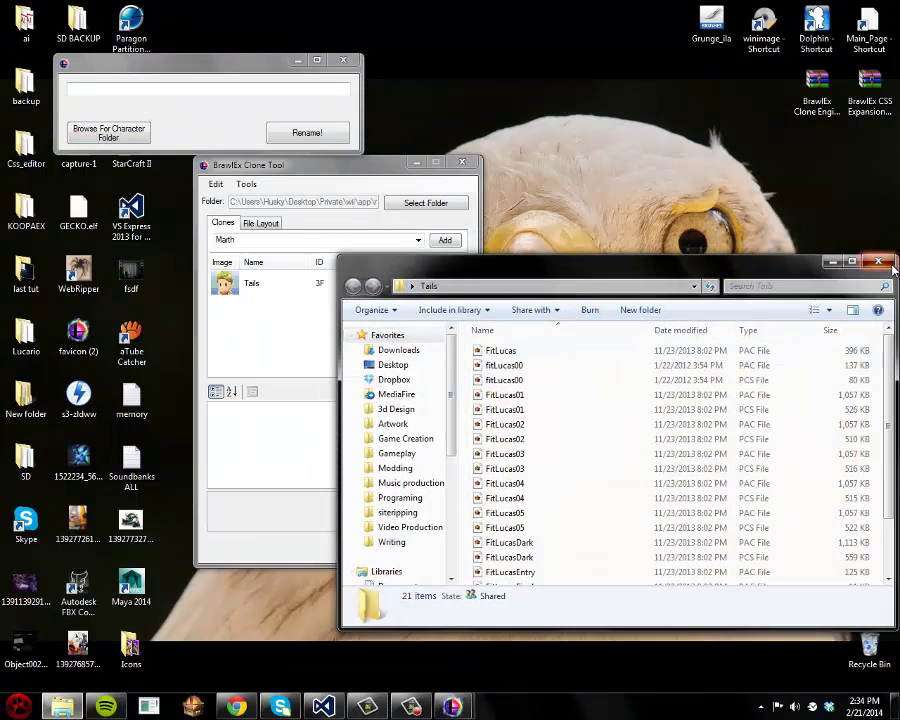
{"action": "key", "text": "alt+F4"}
{"action": "left_click", "coordinate": [108, 91]}
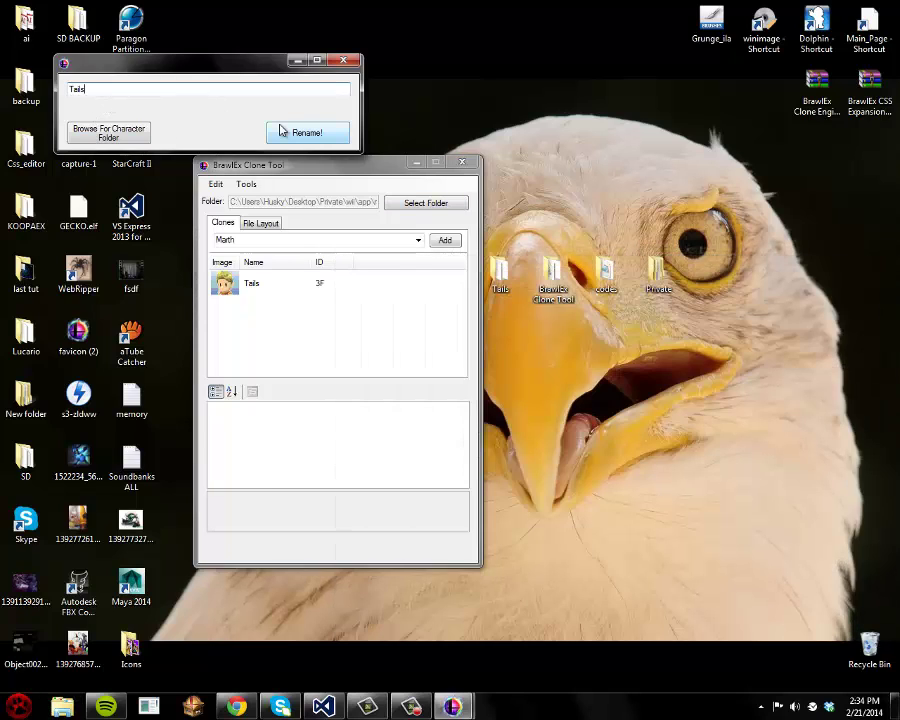
{"action": "left_click", "coordinate": [334, 139]}
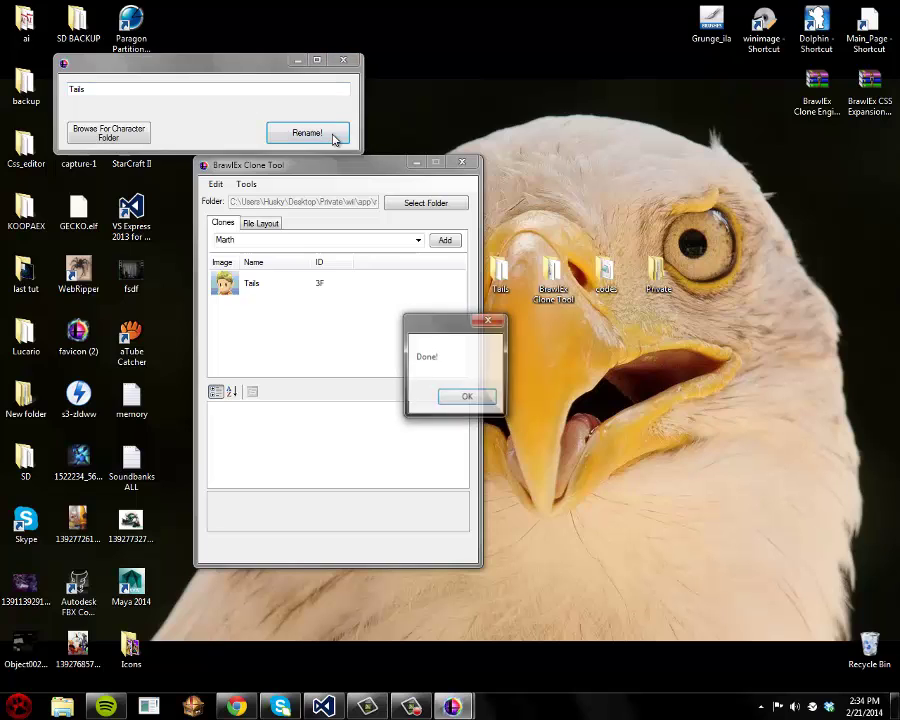
{"action": "key", "text": "Return"}
Check the renamed fighter files in the Tails folder, and close the folder and the clone tool
{"action": "double_click", "coordinate": [499, 275]}
{"action": "scroll", "coordinate": [562, 420], "scroll_direction": "down", "scroll_amount": 1}
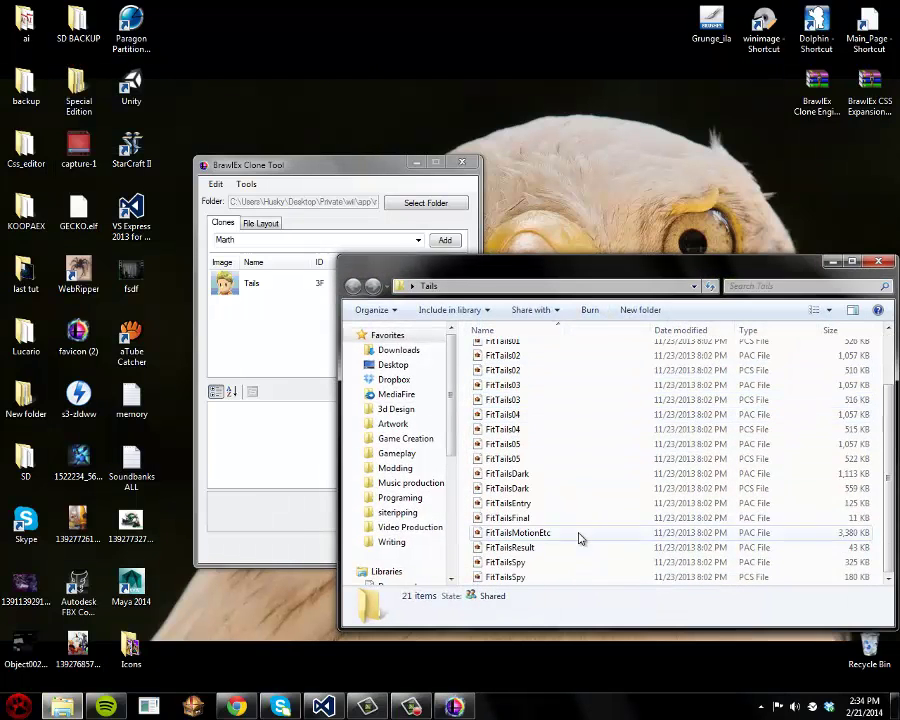
{"action": "scroll", "coordinate": [625, 515], "scroll_direction": "up", "scroll_amount": 2}
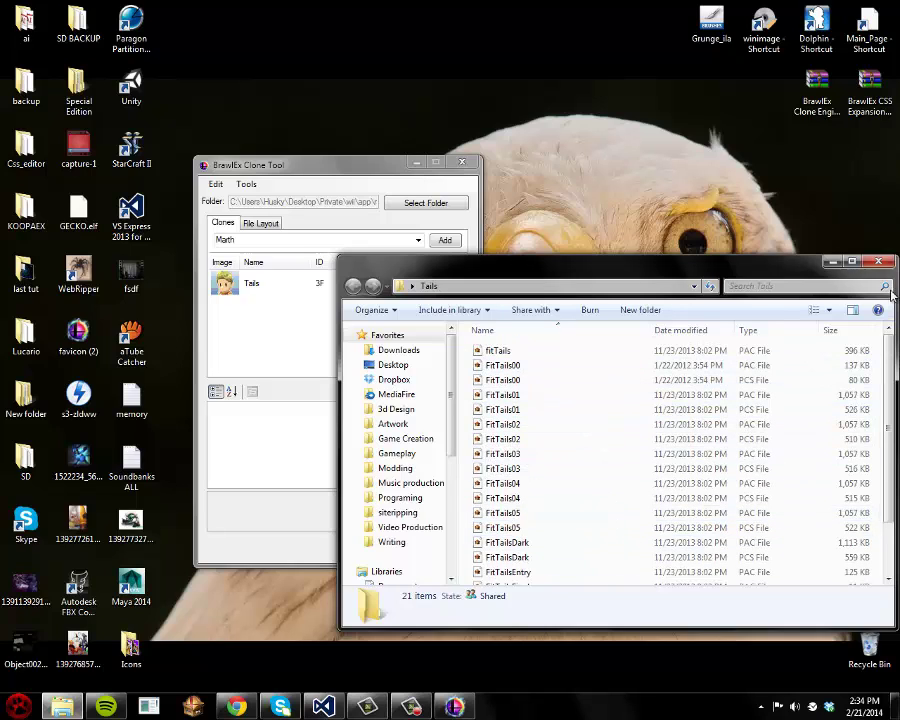
{"action": "left_click", "coordinate": [880, 263]}
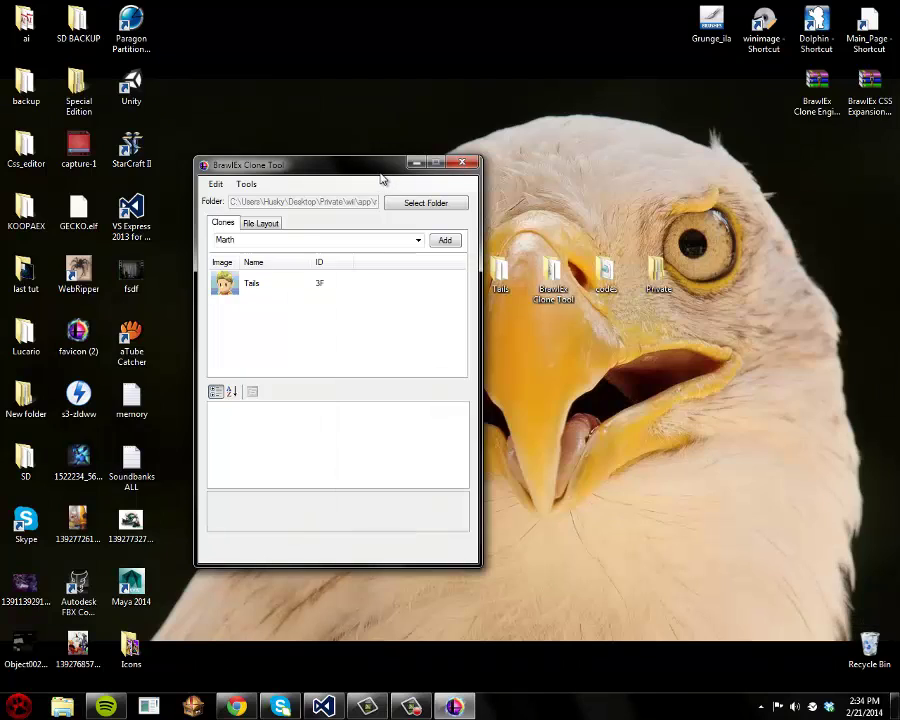
{"action": "left_click_drag", "start_coordinate": [381, 177], "coordinate": [313, 131]}
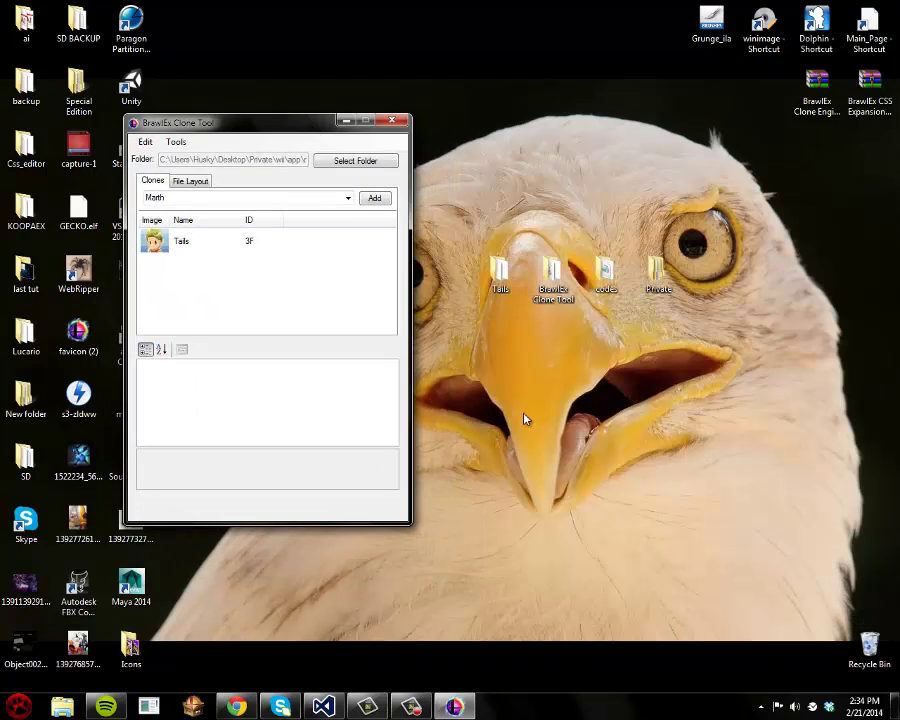
{"action": "key", "text": "alt+F4"}
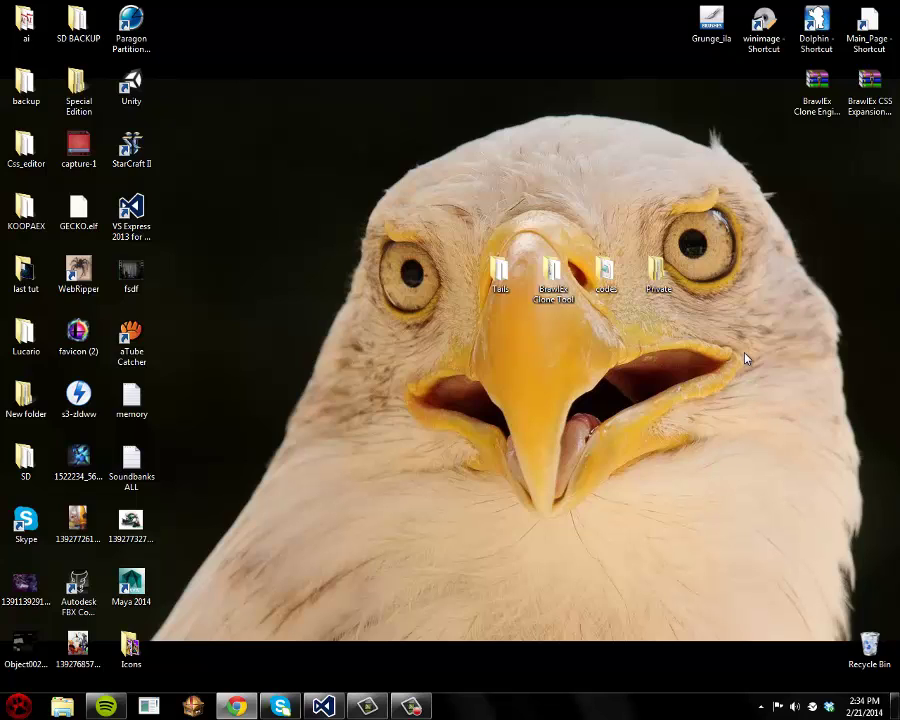
Extract ft_lucas BX v1.1.rel from the ExModules folder of the BrawlEx Clone Engine archive to the desktop
{"action": "mouse_move", "coordinate": [550, 303]}
{"action": "left_mouse_down"}
{"action": "mouse_move", "coordinate": [358, 108]}
{"action": "mouse_move", "coordinate": [533, 438]}
{"action": "left_mouse_up"}
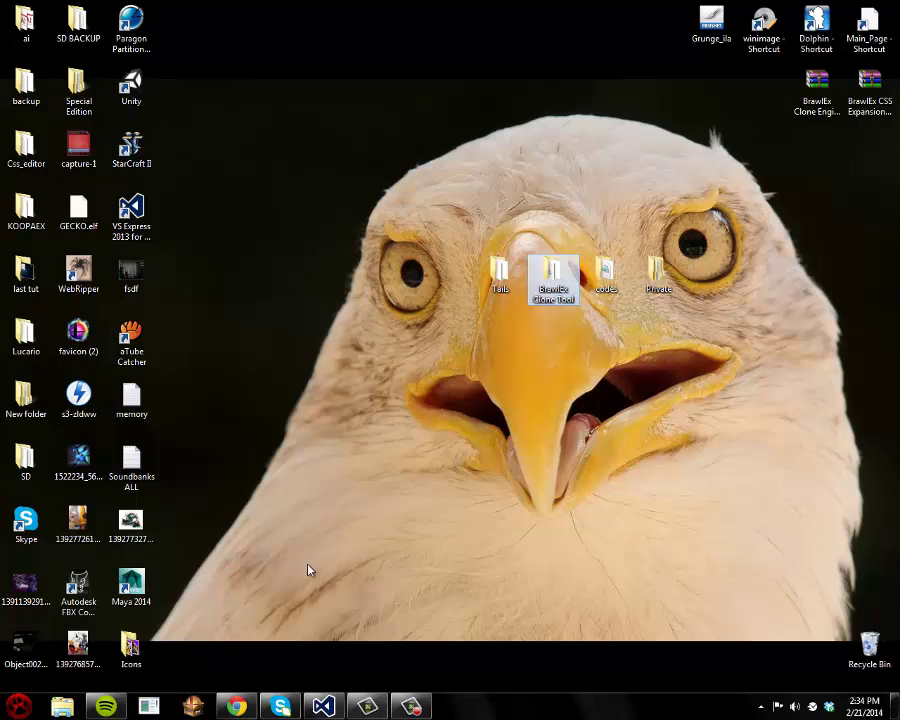
{"action": "left_click_drag", "start_coordinate": [714, 304], "coordinate": [683, 410]}
{"action": "left_click", "coordinate": [820, 90]}
{"action": "double_click", "coordinate": [822, 93]}
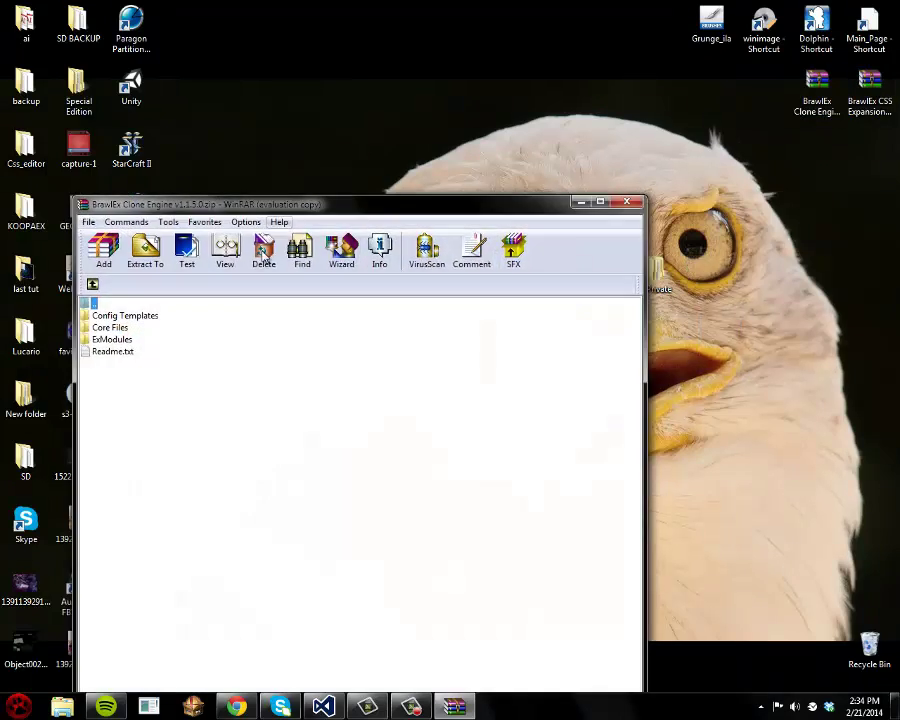
{"action": "left_click", "coordinate": [109, 341]}
{"action": "double_click", "coordinate": [109, 341]}
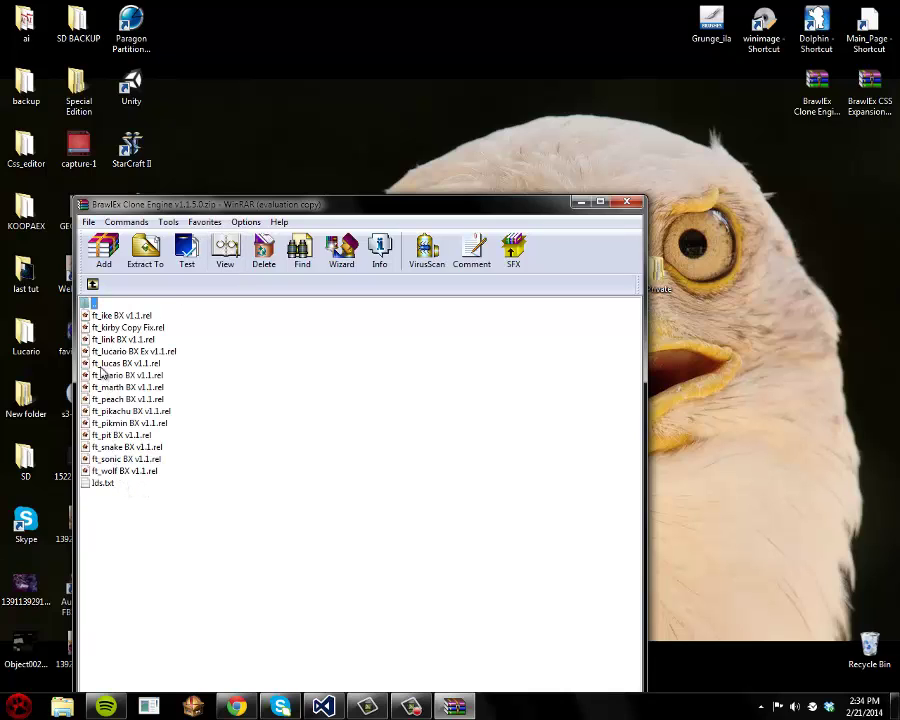
{"action": "left_click_drag", "start_coordinate": [100, 366], "coordinate": [660, 345]}
{"action": "left_click", "coordinate": [627, 201]}
Open ft_lucas BX v1.1.rel in BrawlBox, set the byte at offset 0x3 of Section[8] to 3F, and save the module
{"action": "double_click", "coordinate": [658, 335]}
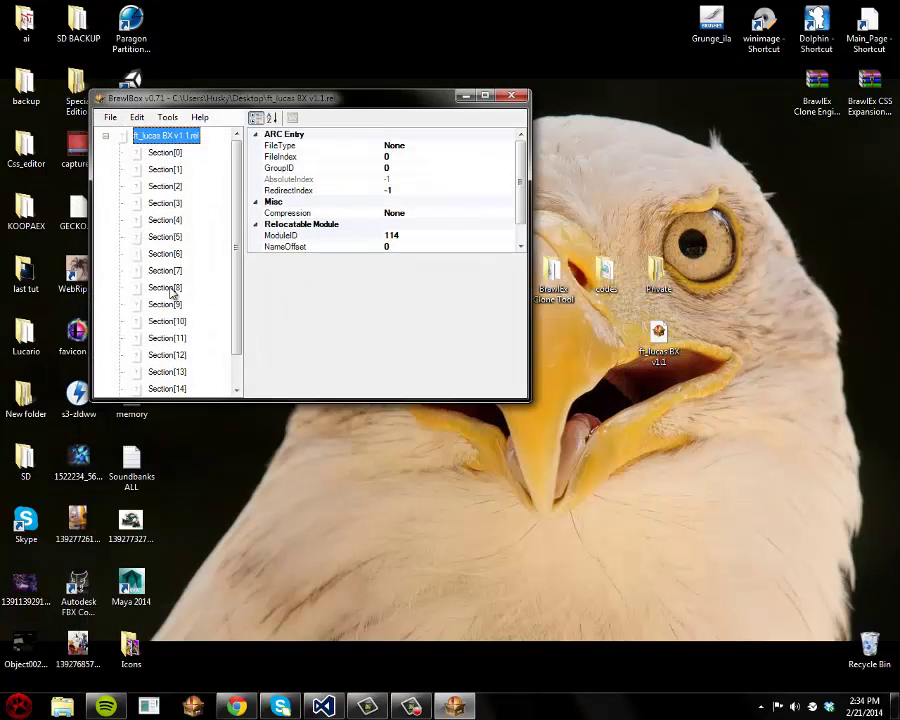
{"action": "right_click", "coordinate": [173, 289]}
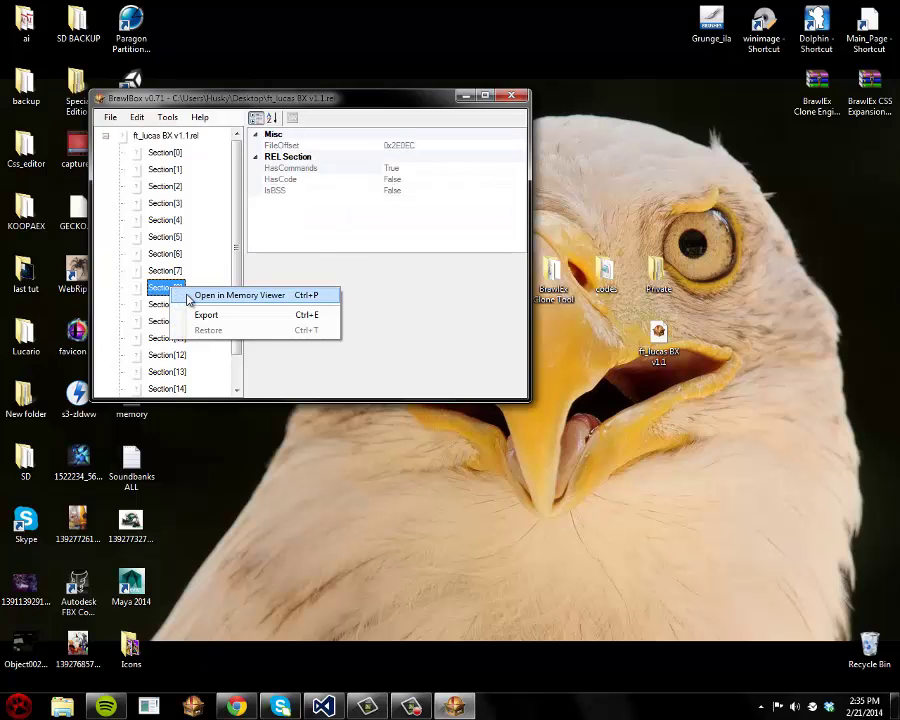
{"action": "left_click", "coordinate": [238, 295]}
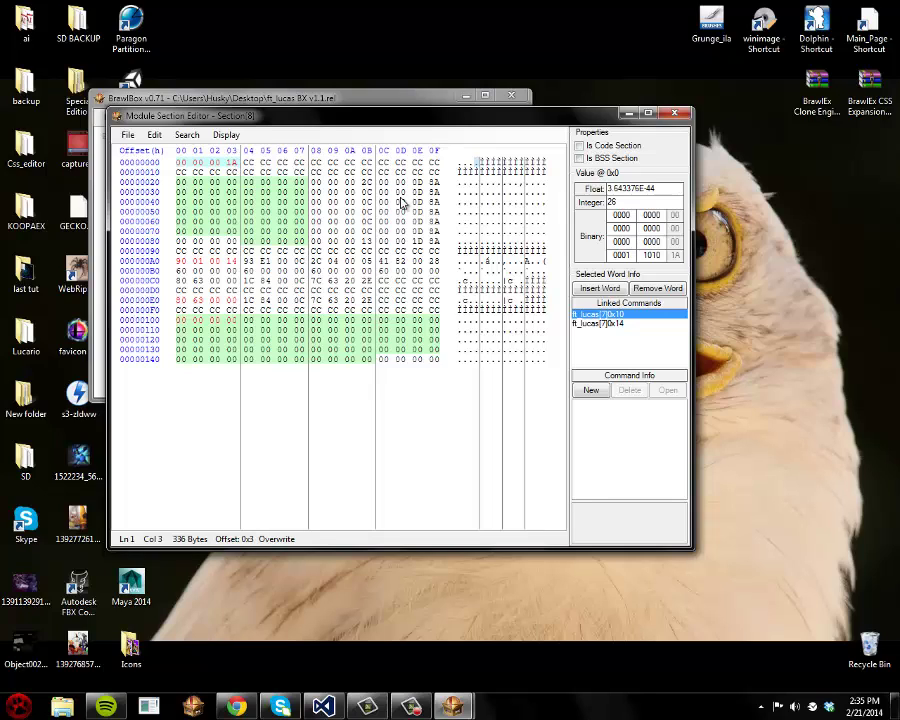
{"action": "type", "text": "3F"}
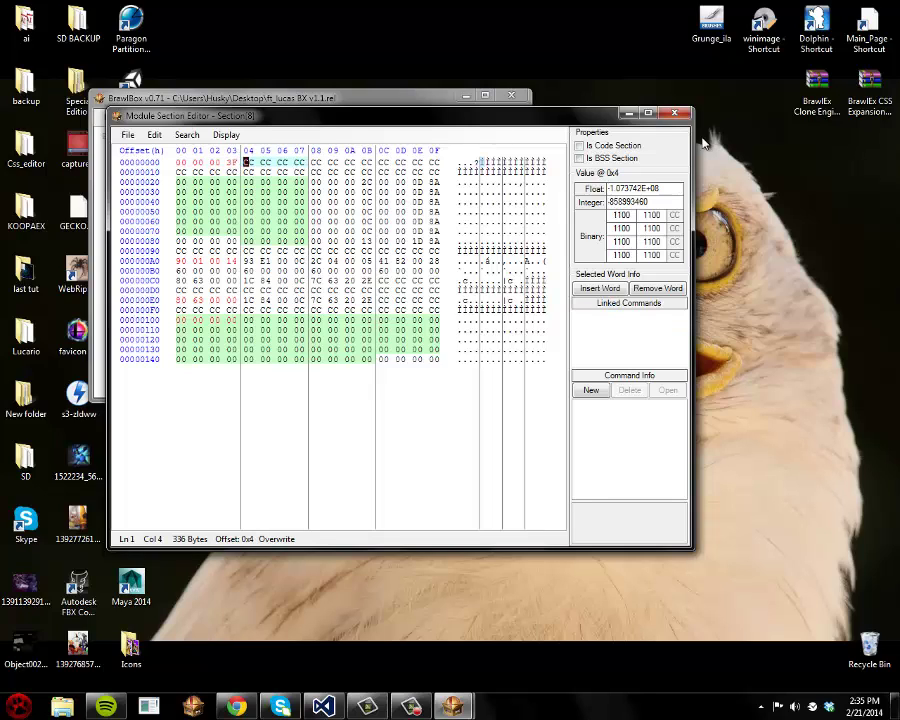
{"action": "left_click", "coordinate": [675, 113]}
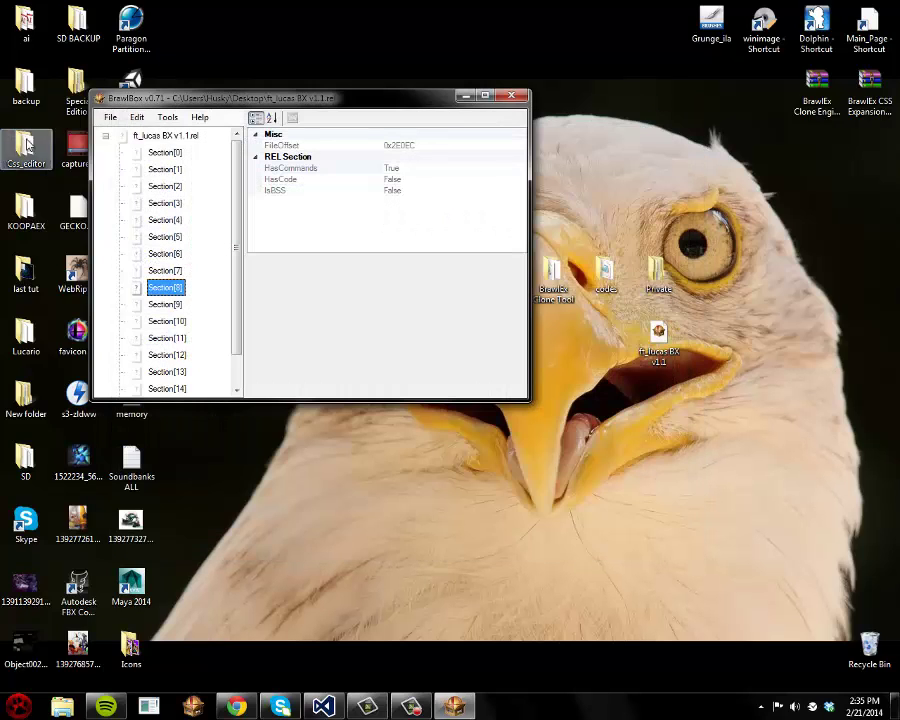
{"action": "left_click", "coordinate": [112, 117]}
{"action": "left_click", "coordinate": [131, 164]}
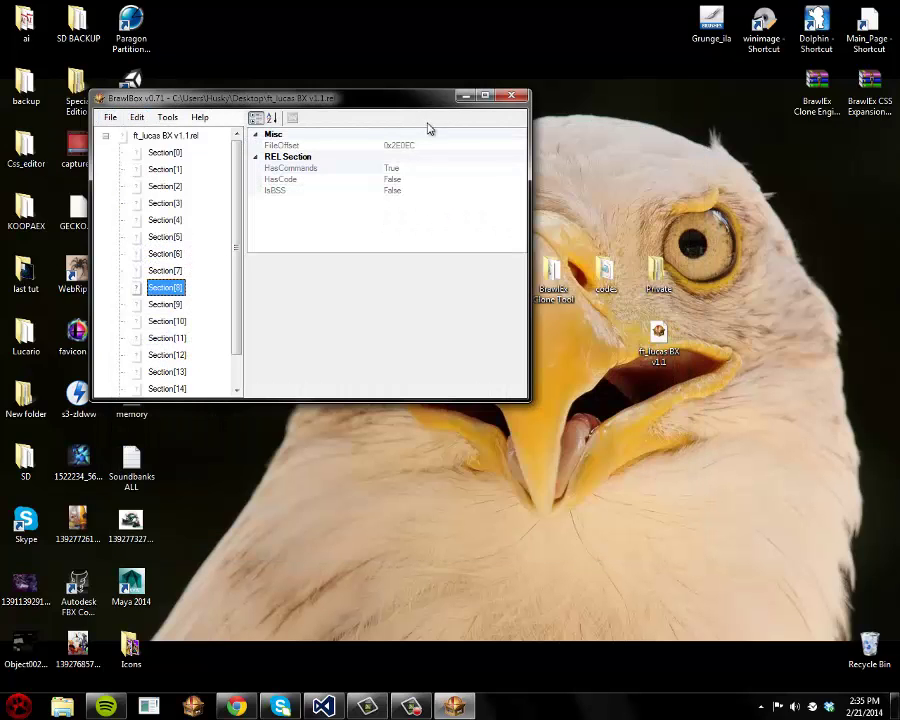
{"action": "left_click", "coordinate": [512, 96]}
Rename the Lucas module file on the desktop to ft_tails
{"action": "right_click", "coordinate": [667, 352]}
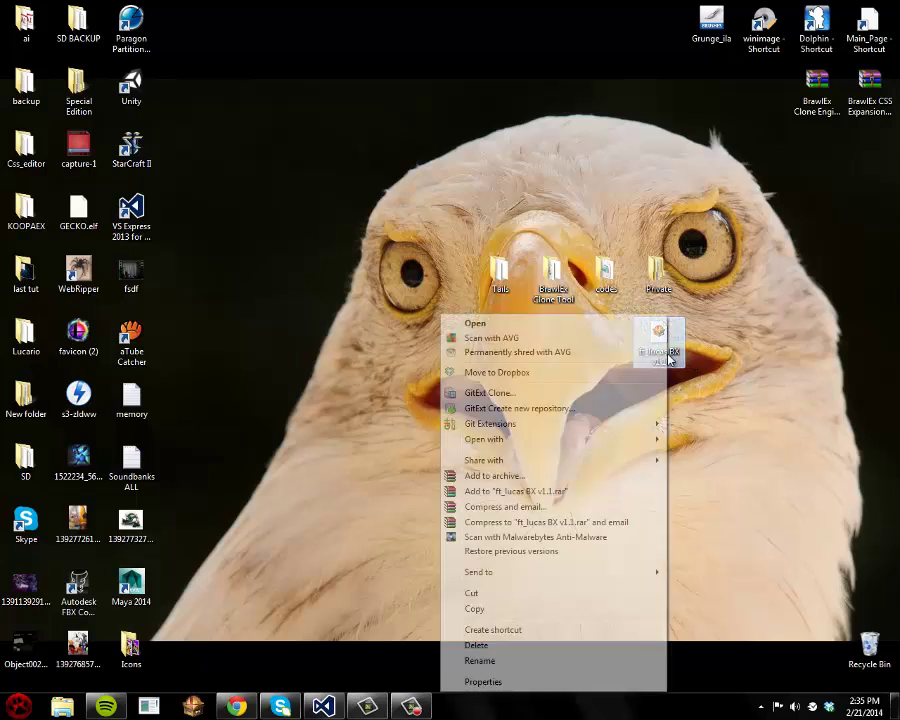
{"action": "left_click", "coordinate": [508, 662]}
{"action": "type", "text": "ft_"}
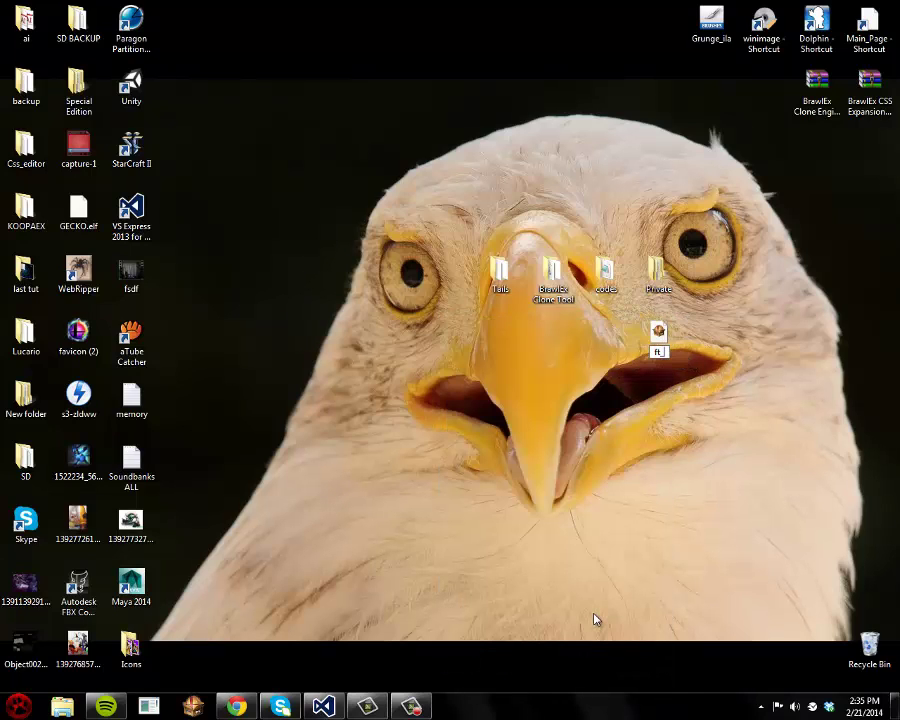
{"action": "type", "text": "tails"}
{"action": "key", "text": "Return"}
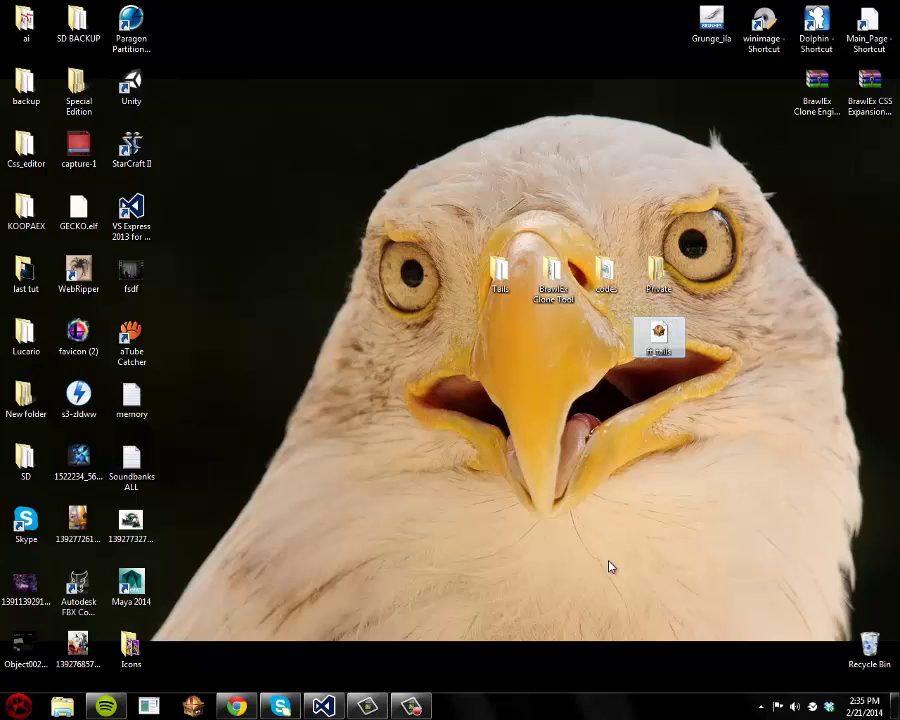
Move the ft_tails module file from the desktop into Private/wii/app/rsbe/pf/Module
{"action": "left_click_drag", "start_coordinate": [663, 345], "coordinate": [552, 338]}
{"action": "double_click", "coordinate": [656, 278]}
{"action": "double_click", "coordinate": [520, 352]}
{"action": "double_click", "coordinate": [502, 351]}
{"action": "double_click", "coordinate": [510, 353]}
{"action": "double_click", "coordinate": [510, 353]}
{"action": "double_click", "coordinate": [498, 394]}
{"action": "left_click_drag", "start_coordinate": [526, 266], "coordinate": [138, 121]}
{"action": "left_click_drag", "start_coordinate": [553, 335], "coordinate": [260, 290]}
Move the Tails folder from the desktop into pf/Fighter and close the folder window
{"action": "left_click", "coordinate": [148, 145]}
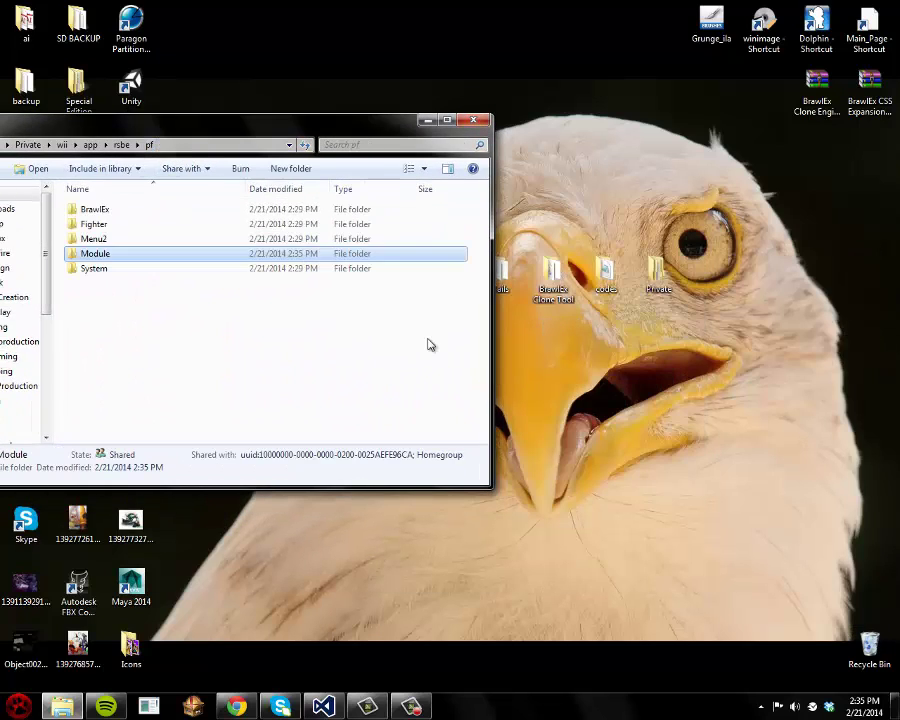
{"action": "double_click", "coordinate": [150, 224]}
{"action": "left_click_drag", "start_coordinate": [500, 272], "coordinate": [395, 355]}
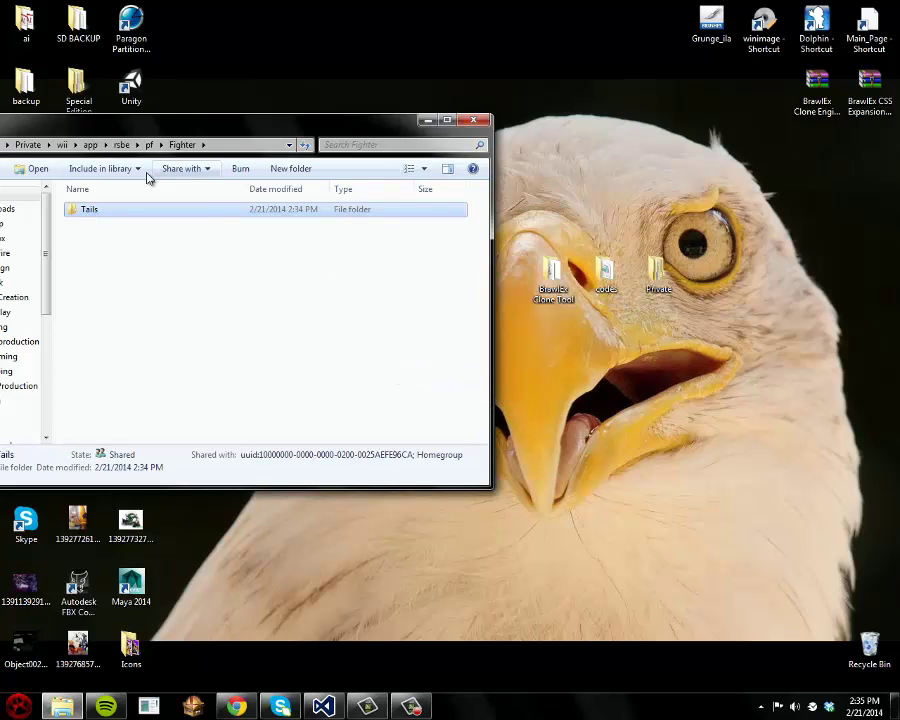
{"action": "left_click_drag", "start_coordinate": [97, 128], "coordinate": [303, 134]}
{"action": "left_click", "coordinate": [679, 128]}
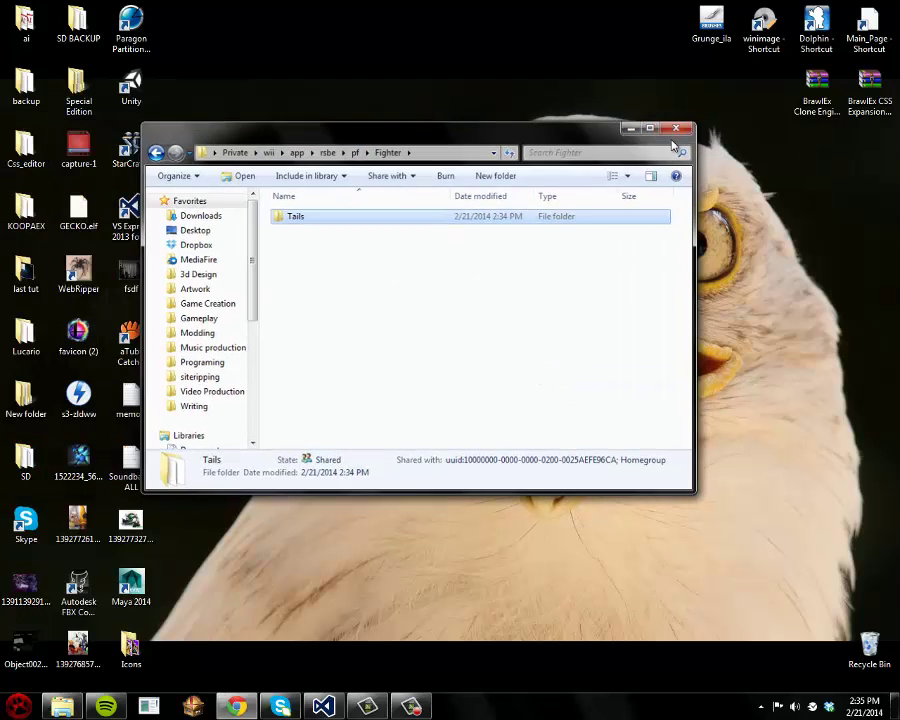
Check the contents of the codes folder, close it, and place the codes and Private folders together on the desktop
{"action": "mouse_move", "coordinate": [615, 274]}
{"action": "left_mouse_down"}
{"action": "mouse_move", "coordinate": [415, 330]}
{"action": "mouse_move", "coordinate": [565, 288]}
{"action": "mouse_move", "coordinate": [507, 288]}
{"action": "left_mouse_up"}
{"action": "double_click", "coordinate": [498, 278]}
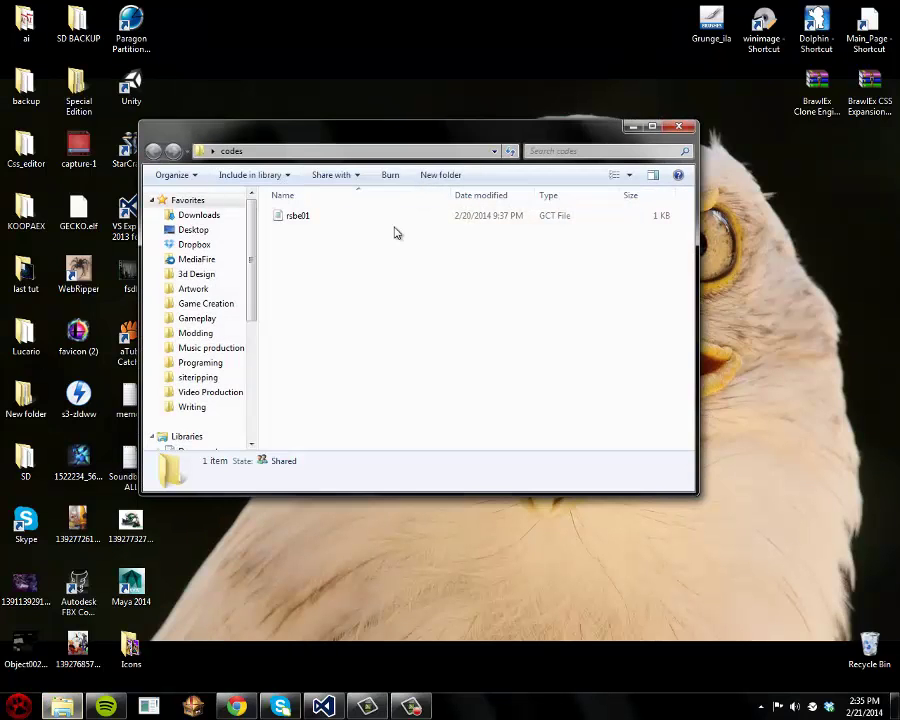
{"action": "left_click", "coordinate": [679, 128]}
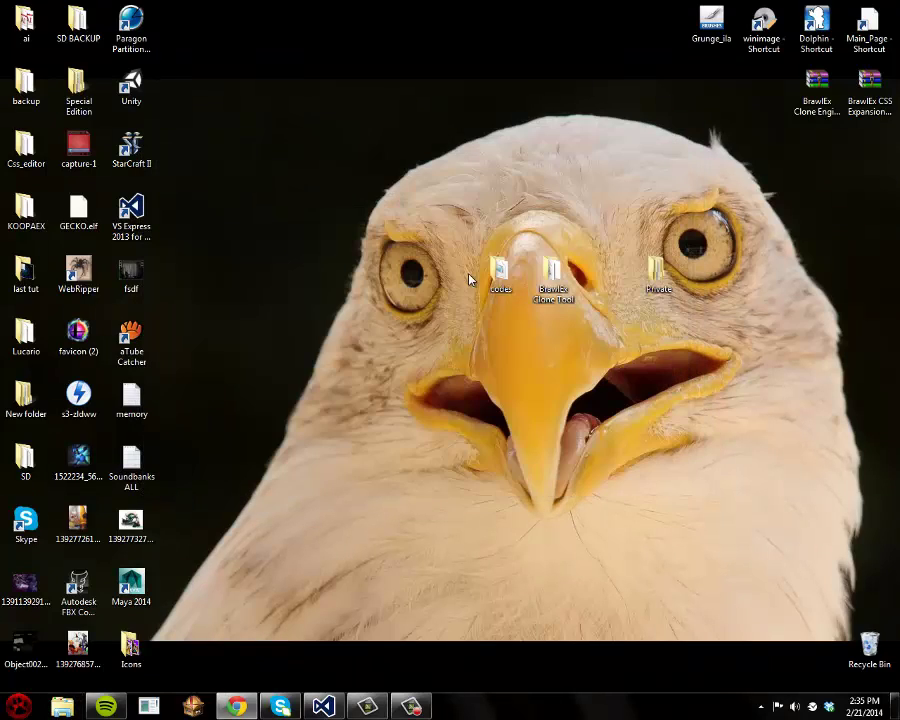
{"action": "left_click_drag", "start_coordinate": [500, 268], "coordinate": [608, 268]}
{"action": "left_click_drag", "start_coordinate": [680, 318], "coordinate": [668, 215]}
Launch WinImage and open the recently used Dolphin SD card image
{"action": "double_click", "coordinate": [762, 26]}
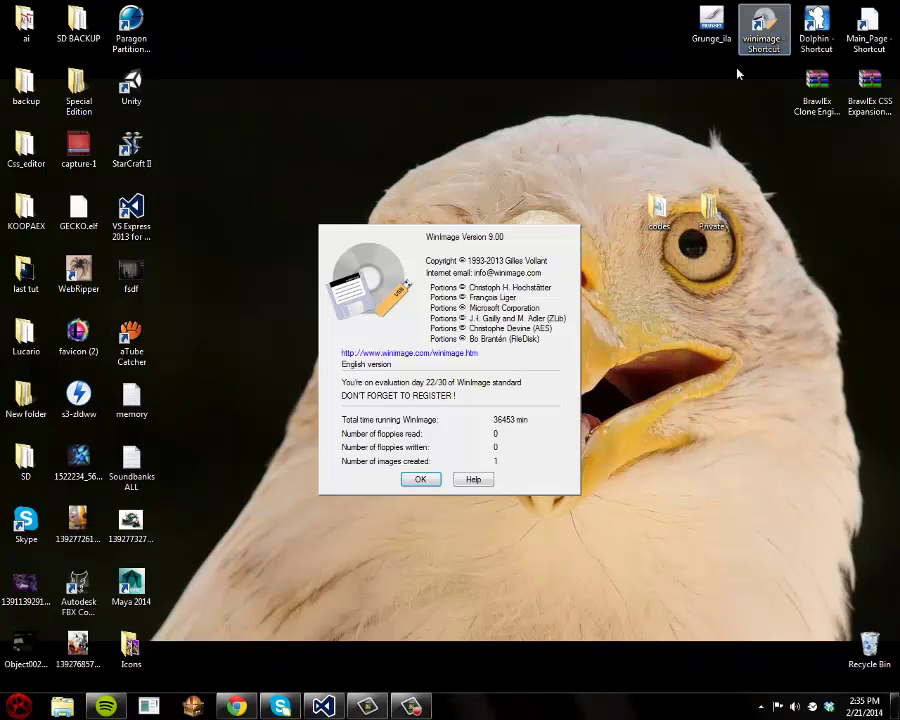
{"action": "left_click", "coordinate": [420, 480]}
{"action": "left_click", "coordinate": [164, 164]}
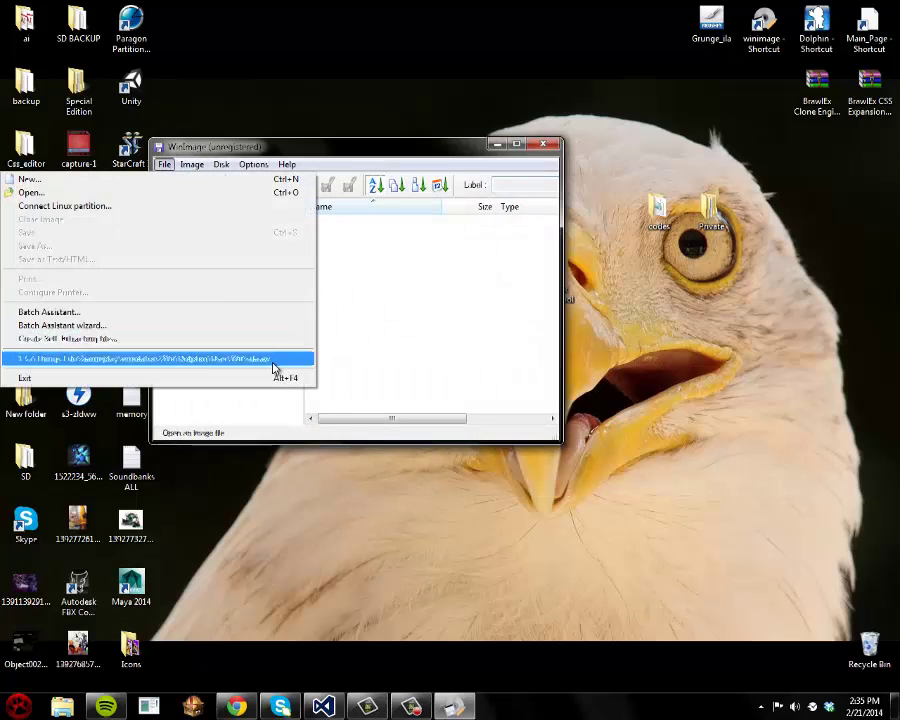
{"action": "left_click", "coordinate": [270, 366]}
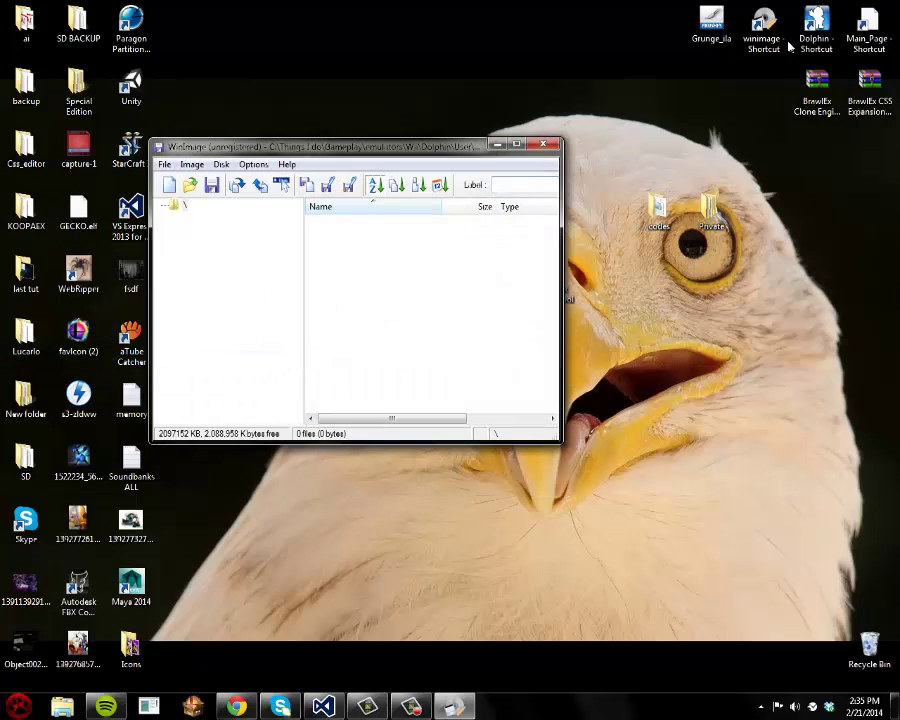
Inject the codes and Private folders from the desktop into the root of the SD card image and close WinImage
{"action": "left_click_drag", "start_coordinate": [643, 217], "coordinate": [484, 294]}
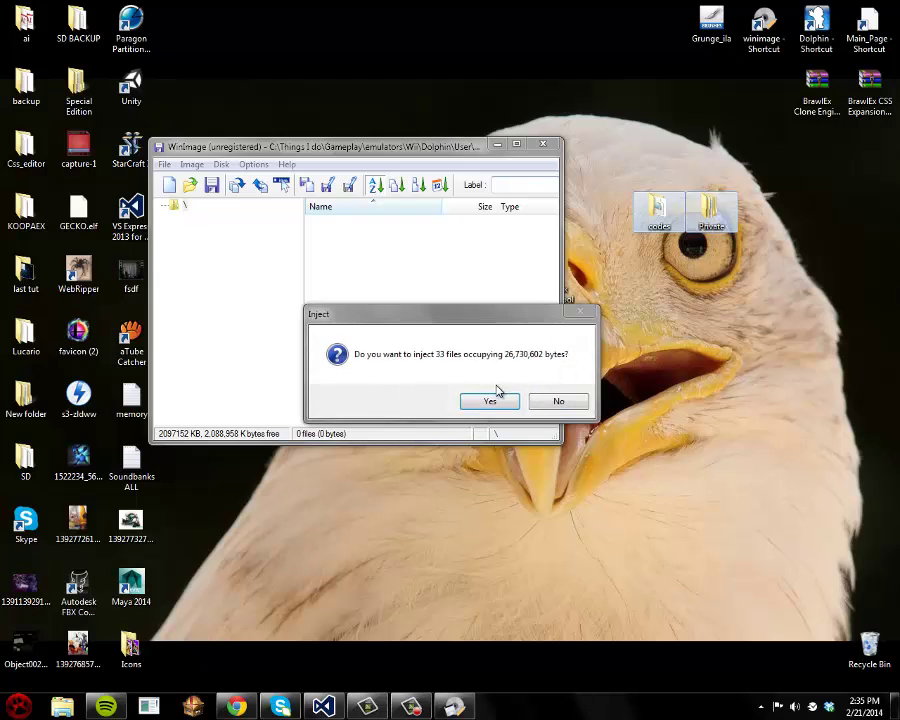
{"action": "left_click", "coordinate": [490, 401]}
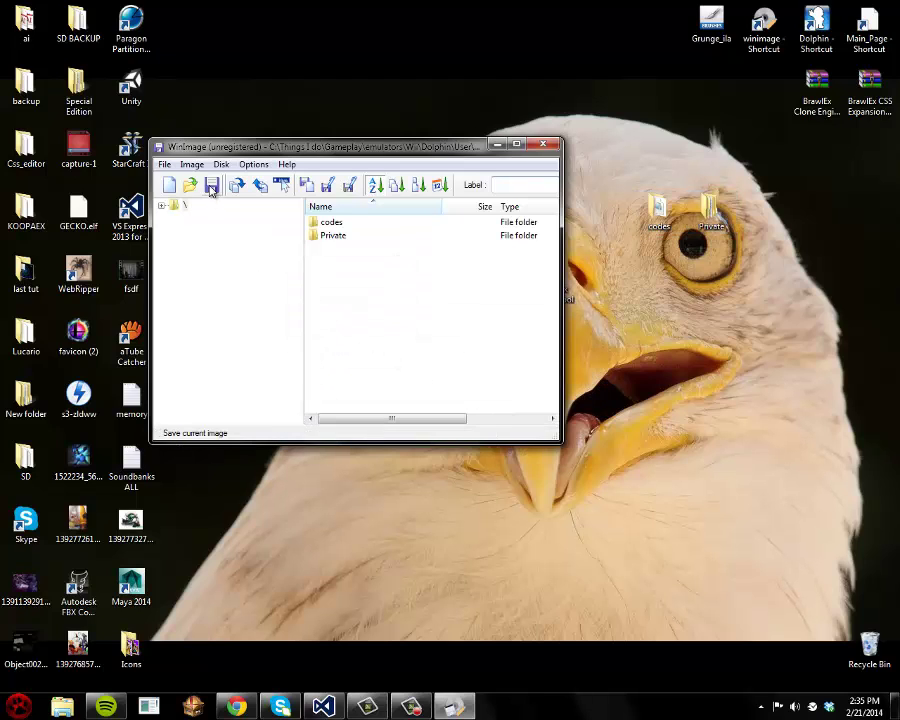
{"action": "left_click", "coordinate": [542, 145]}
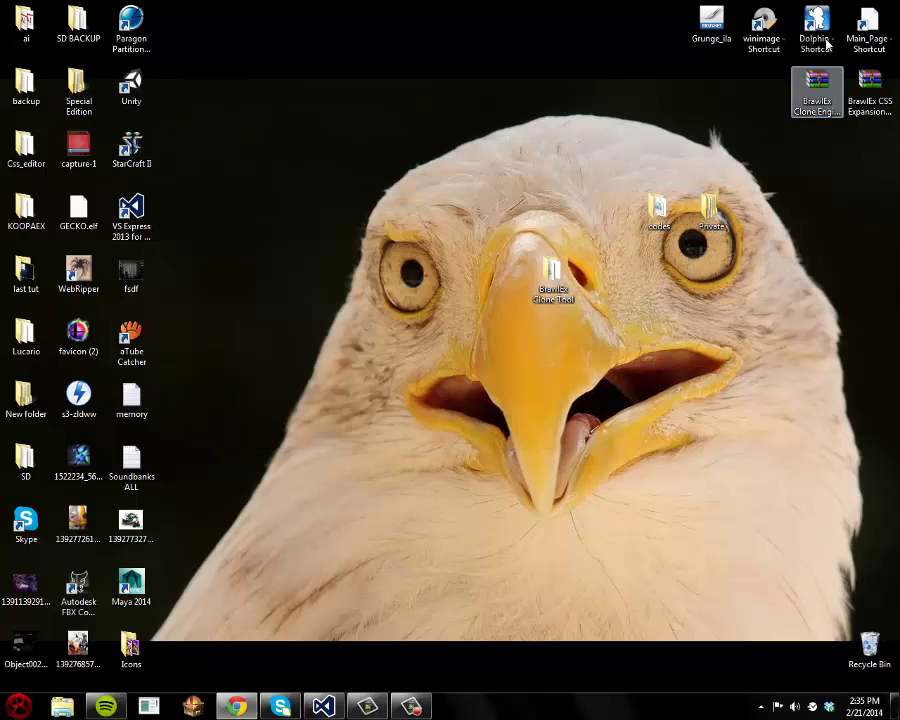
Launch Dolphin and boot GECKO.elf from the desktop
{"action": "double_click", "coordinate": [829, 38]}
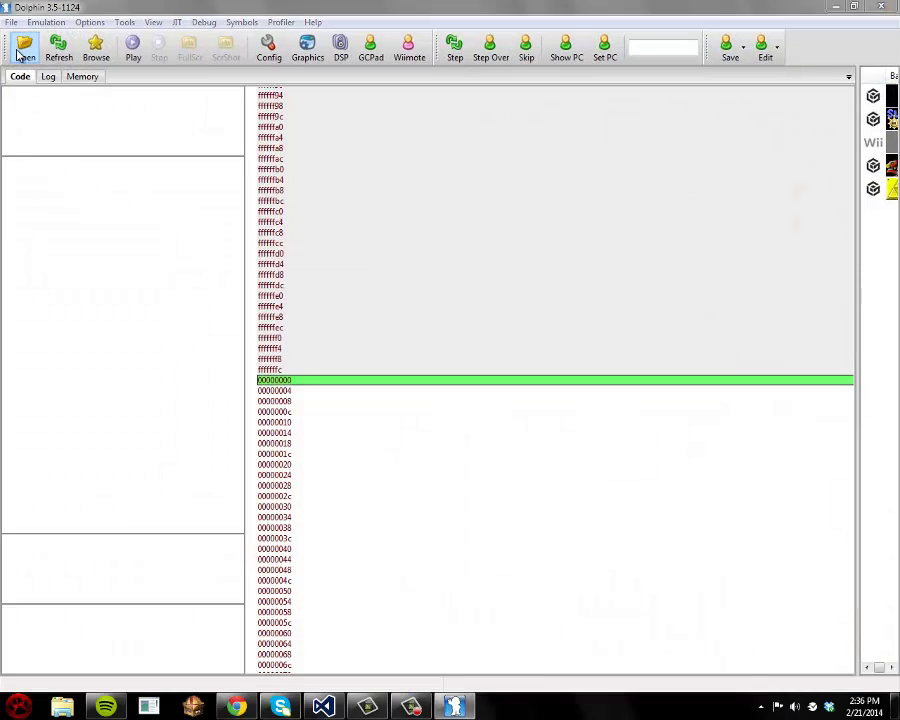
{"action": "left_click", "coordinate": [18, 52]}
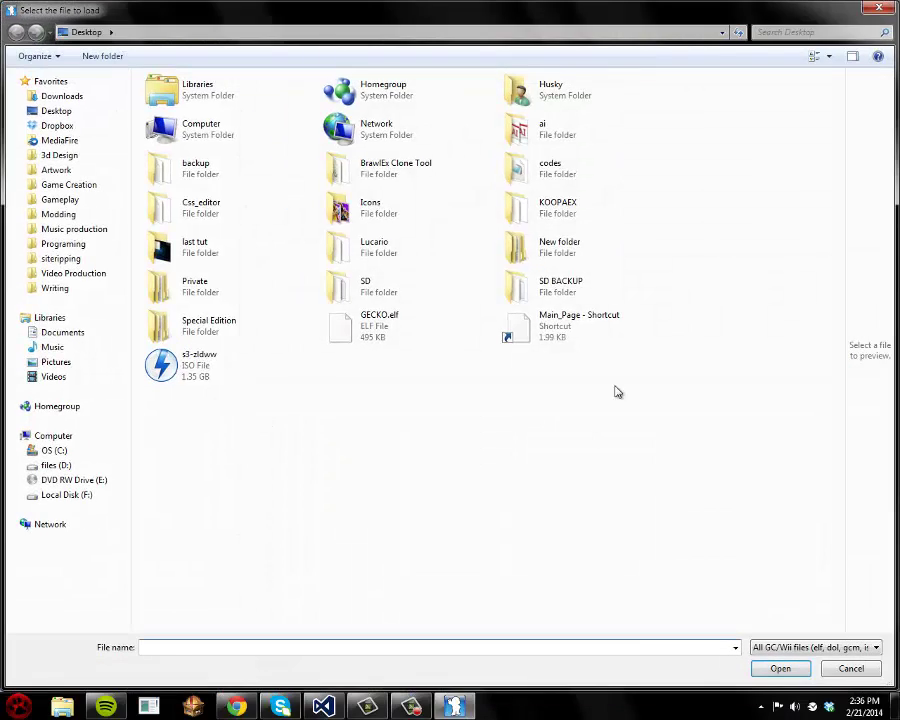
{"action": "left_click", "coordinate": [424, 318]}
{"action": "double_click", "coordinate": [426, 320]}
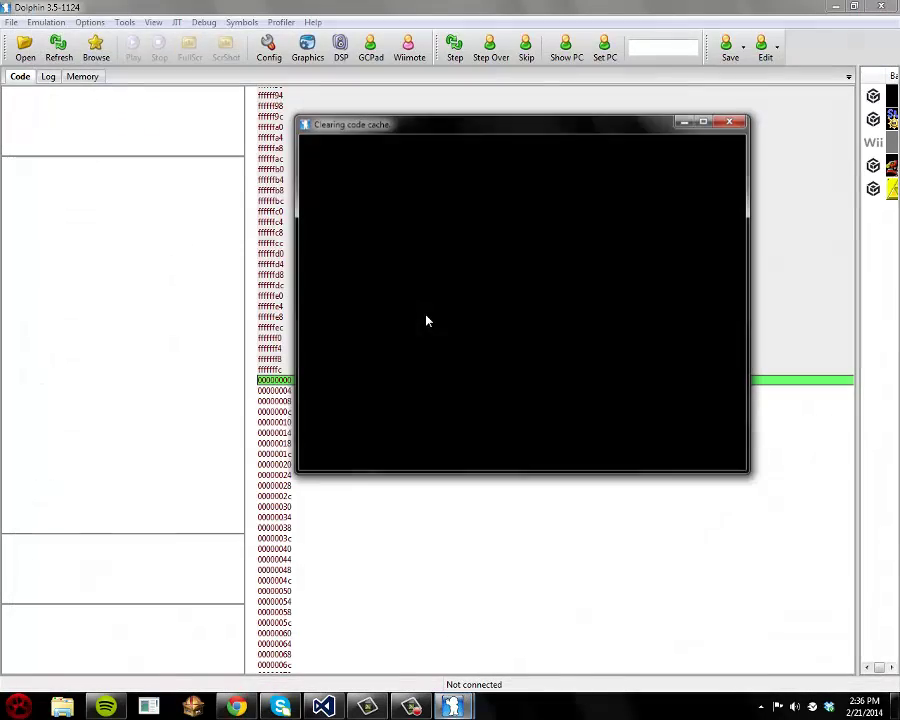
{"action": "left_click", "coordinate": [130, 57]}
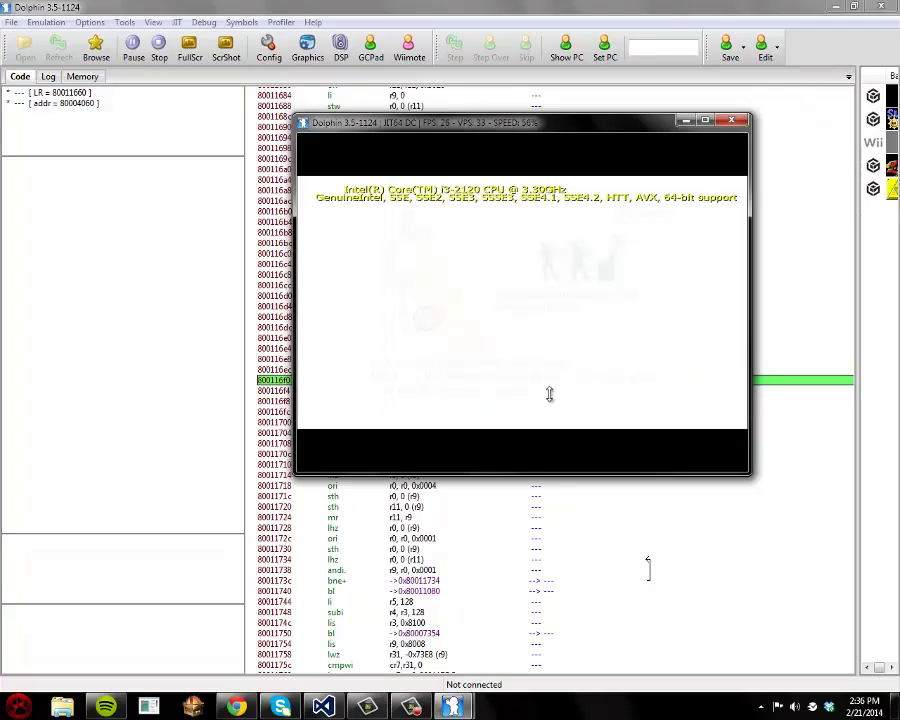
Show the emulator's log and bring the running game window to the front
{"action": "left_click", "coordinate": [50, 78]}
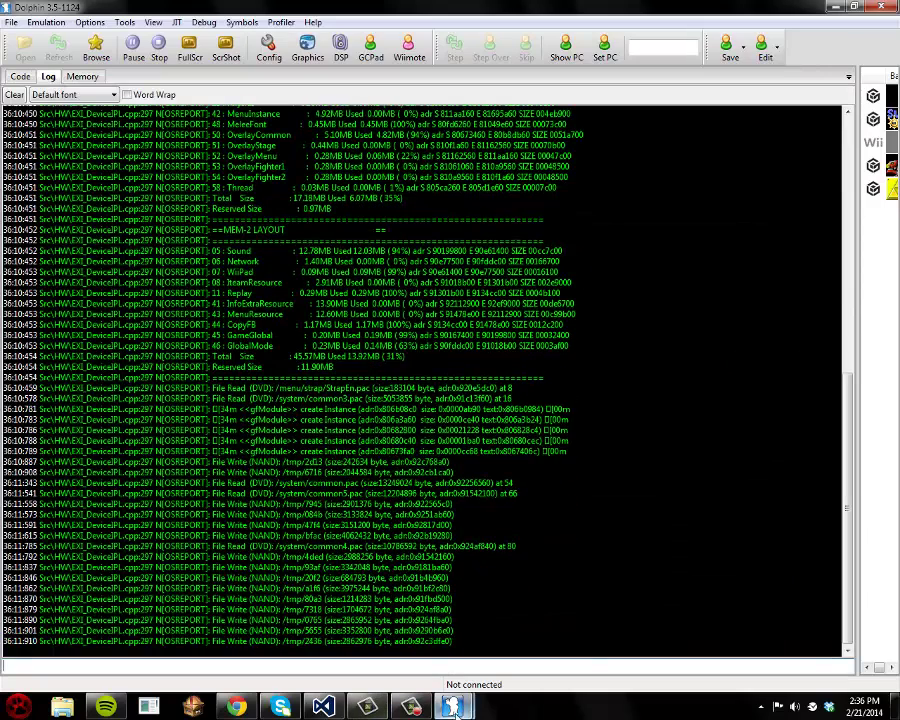
{"action": "mouse_move", "coordinate": [478, 706]}
{"action": "left_click", "coordinate": [524, 605]}
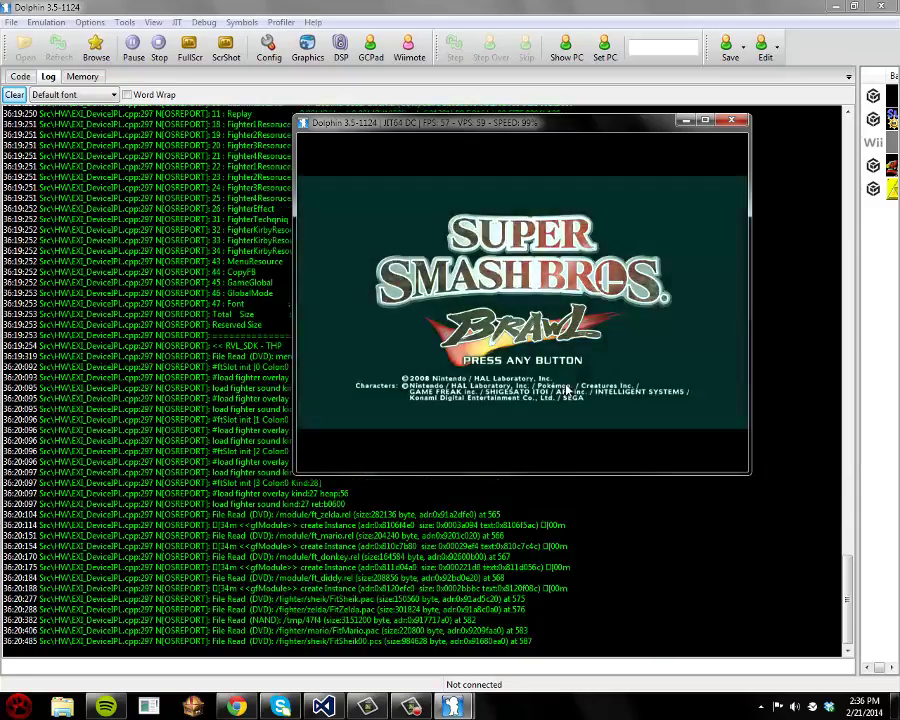
Try to reach the expanded roster through Group Brawl, choose Wario on the character select screen, and close the game window
{"action": "key", "text": "Return"}
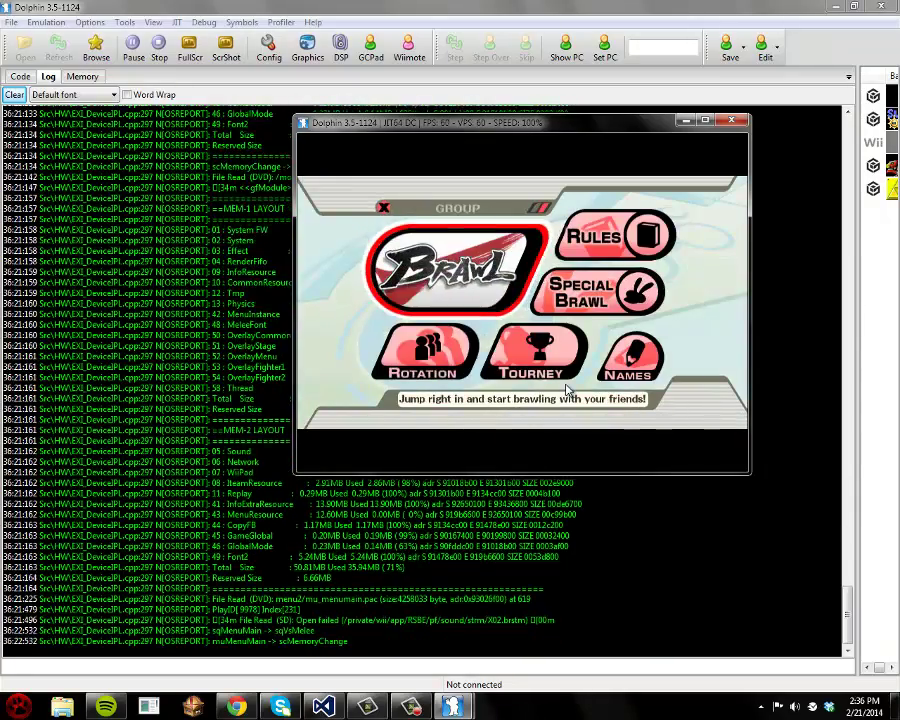
{"action": "key", "text": "Return"}
{"action": "key", "text": "Return"}
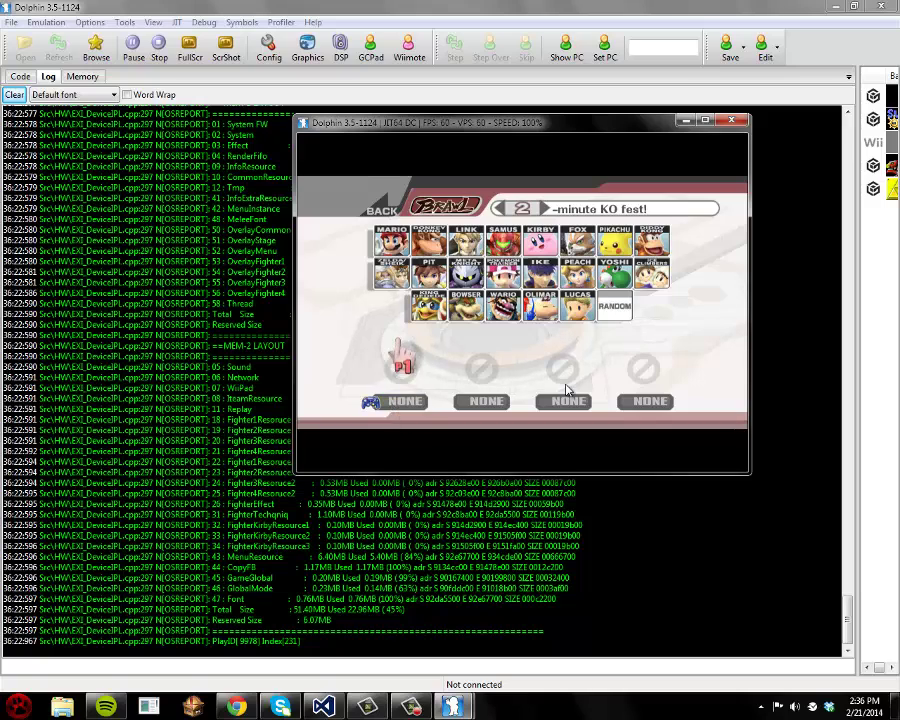
{"action": "key", "text": "Up"}
{"action": "key", "text": "Right"}
{"action": "key", "text": "x"}
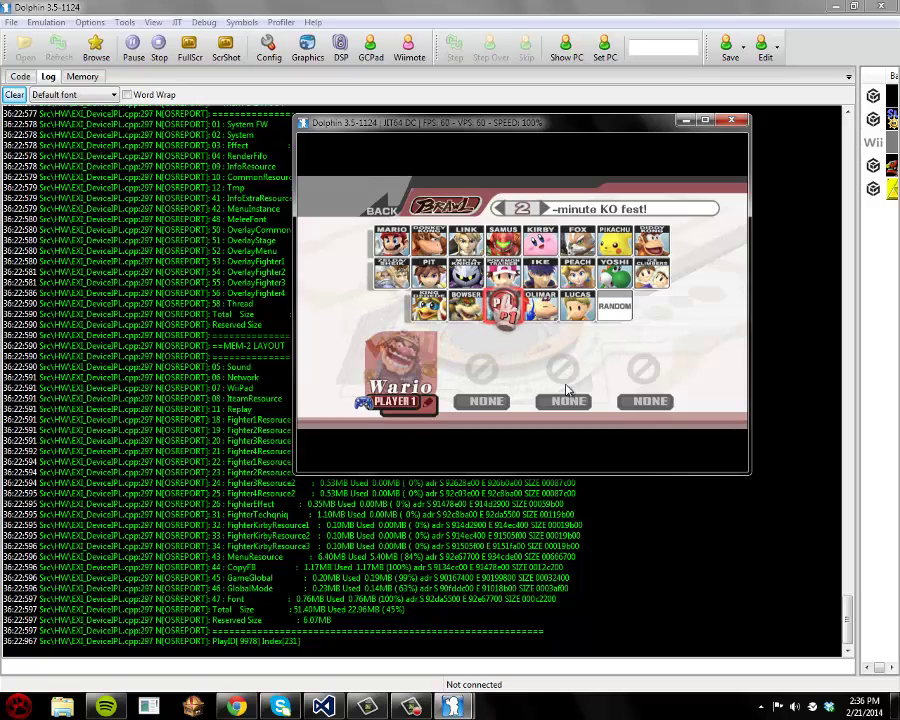
{"action": "left_click", "coordinate": [731, 120]}
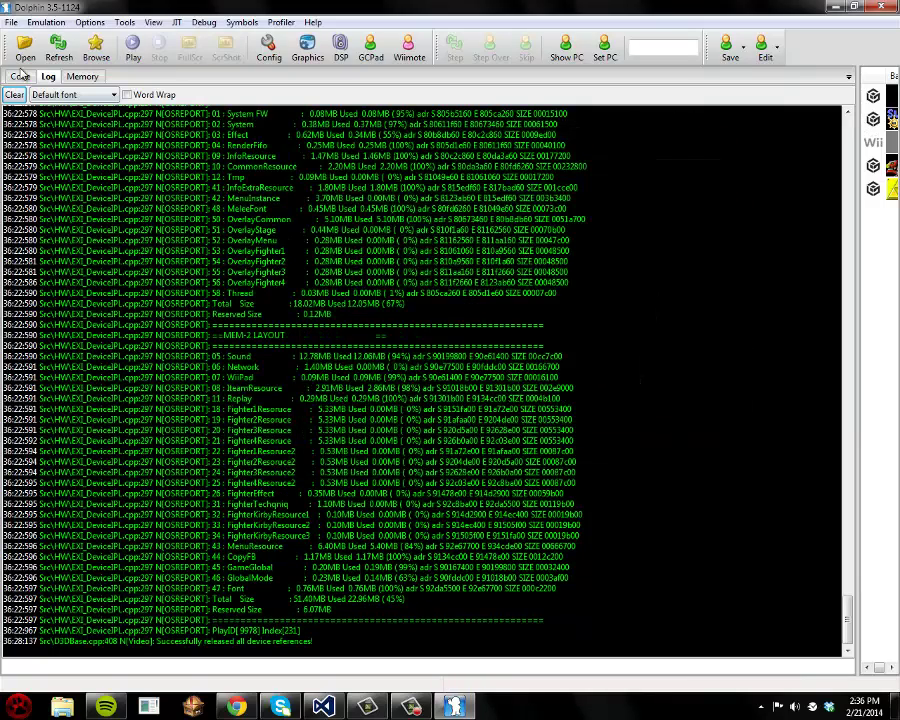
Boot GECKO.elf again, dismiss the IOS reload warning, and bring the Gecko window to the front
{"action": "left_click", "coordinate": [24, 45]}
{"action": "left_click", "coordinate": [388, 338]}
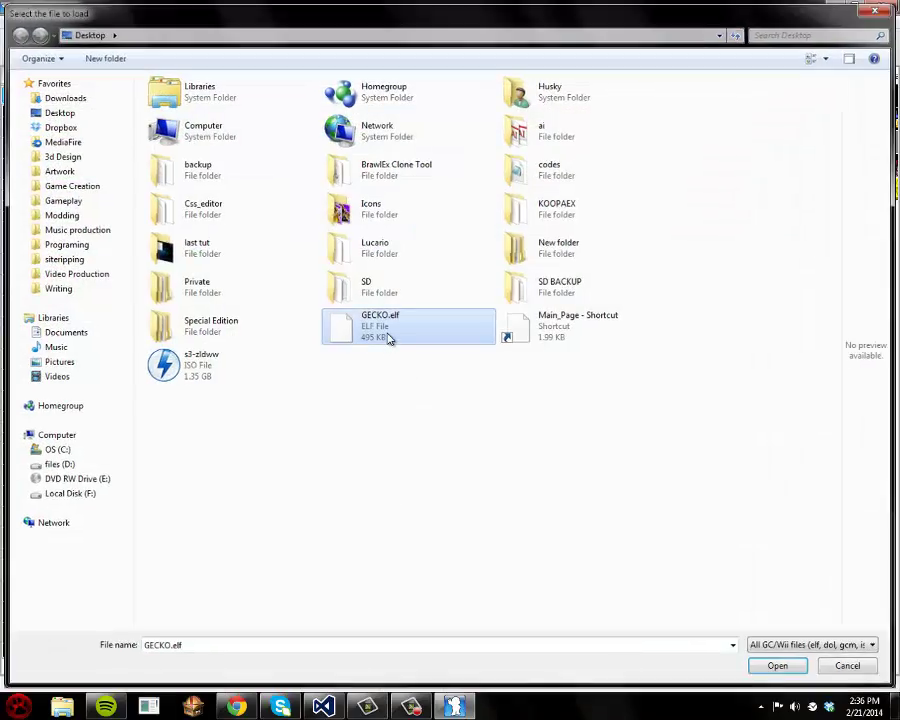
{"action": "double_click", "coordinate": [388, 338]}
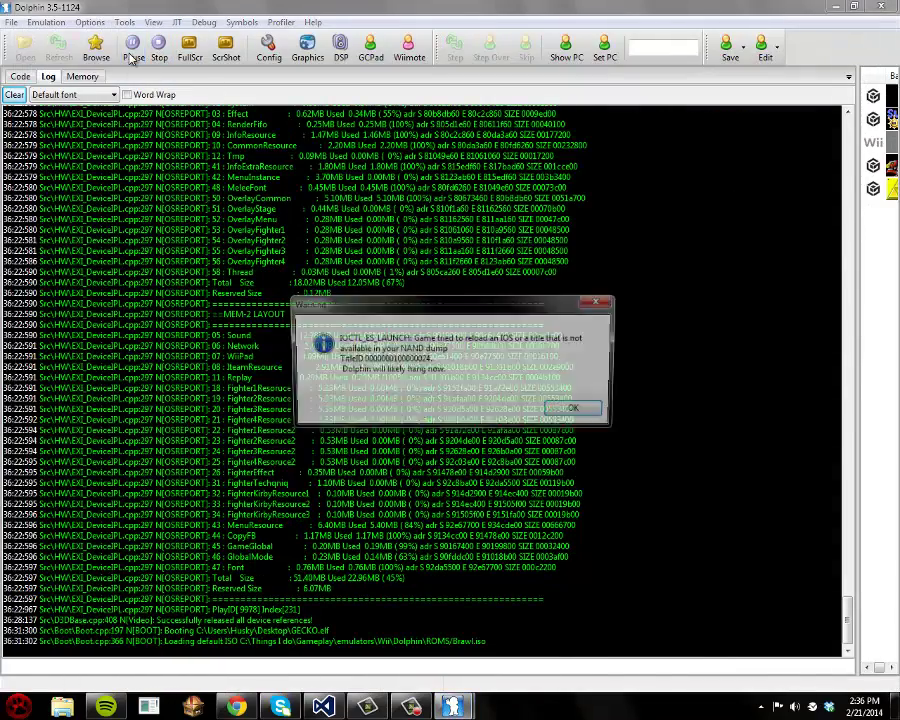
{"action": "key", "text": "Return"}
{"action": "mouse_move", "coordinate": [452, 706]}
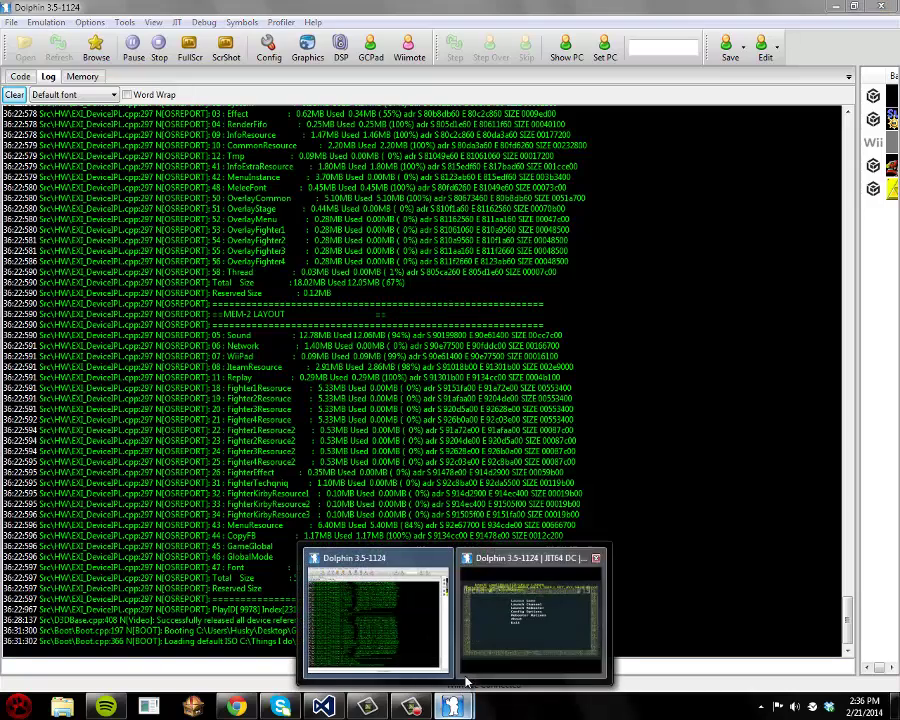
{"action": "left_click", "coordinate": [466, 666]}
Set Gecko Hook Type to AXNextFrame in Gecko's Config Options and return to its main menu
{"action": "key", "text": "Return"}
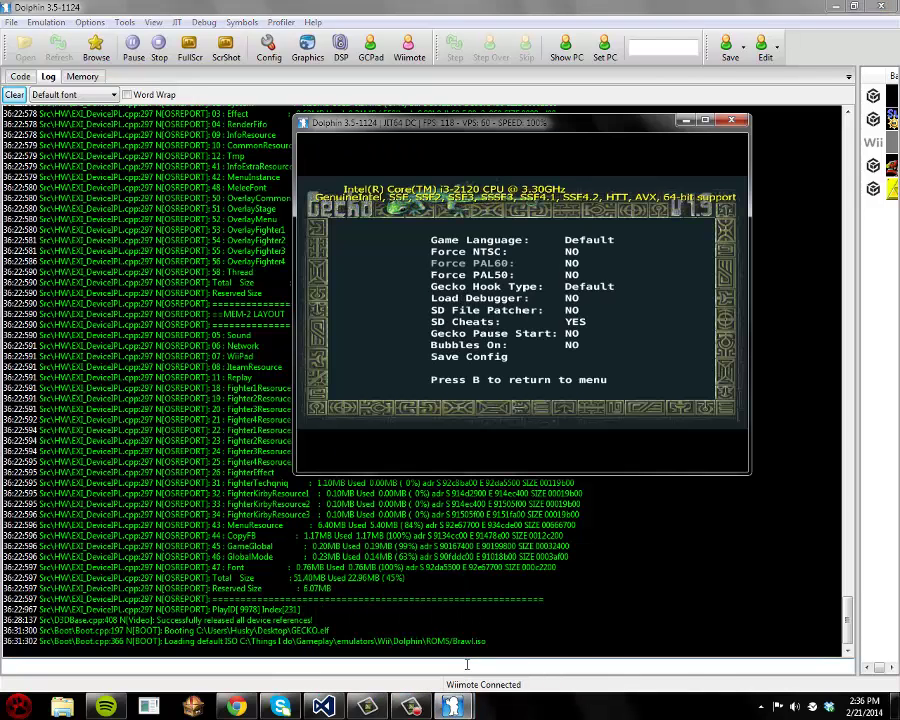
{"action": "key", "text": "Right"}
{"action": "key", "text": "Down"}
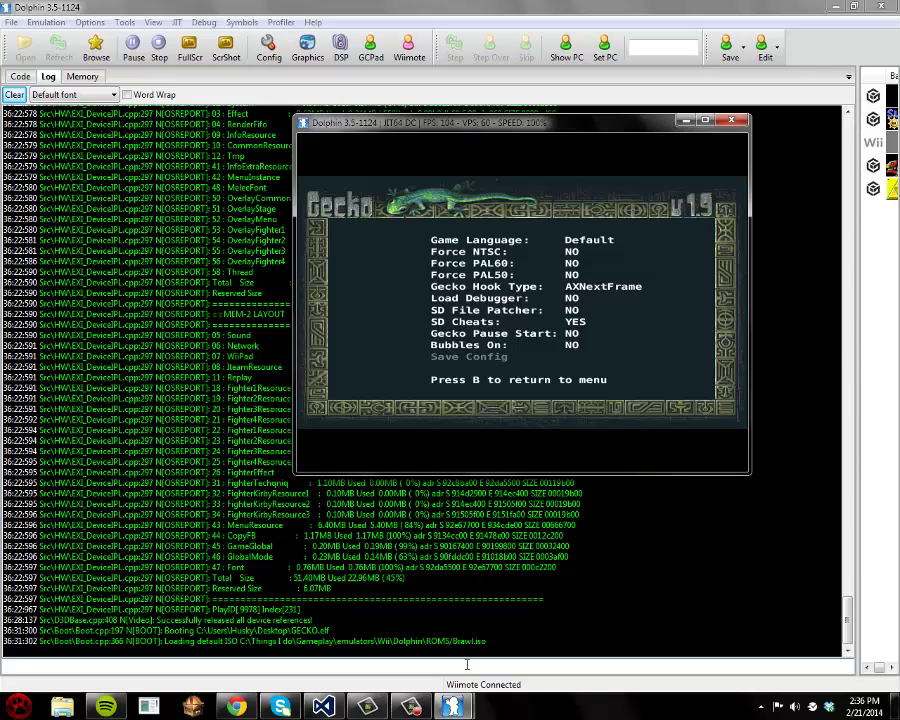
{"action": "key", "text": "b"}
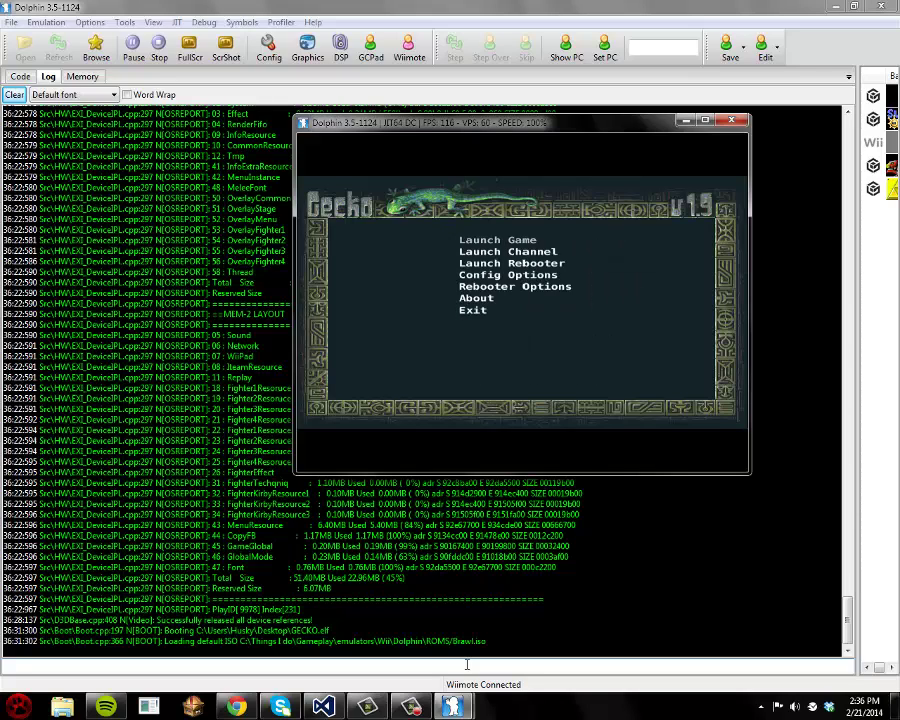
Launch Super Smash Bros. Brawl from Gecko and accept creating a new save file to reach the mode selection
{"action": "key", "text": "a"}
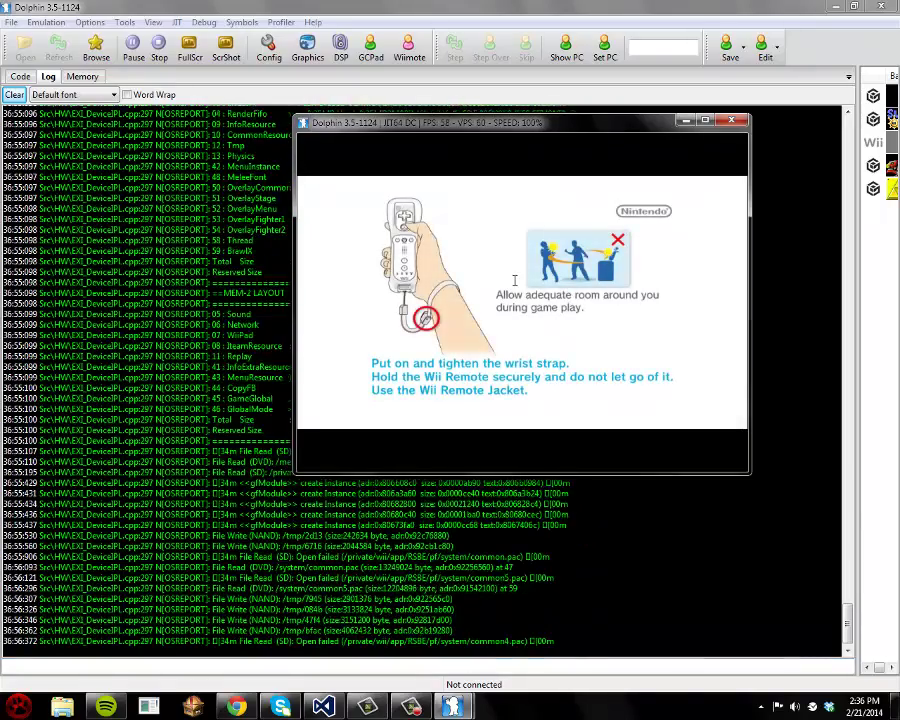
{"action": "key", "text": "a"}
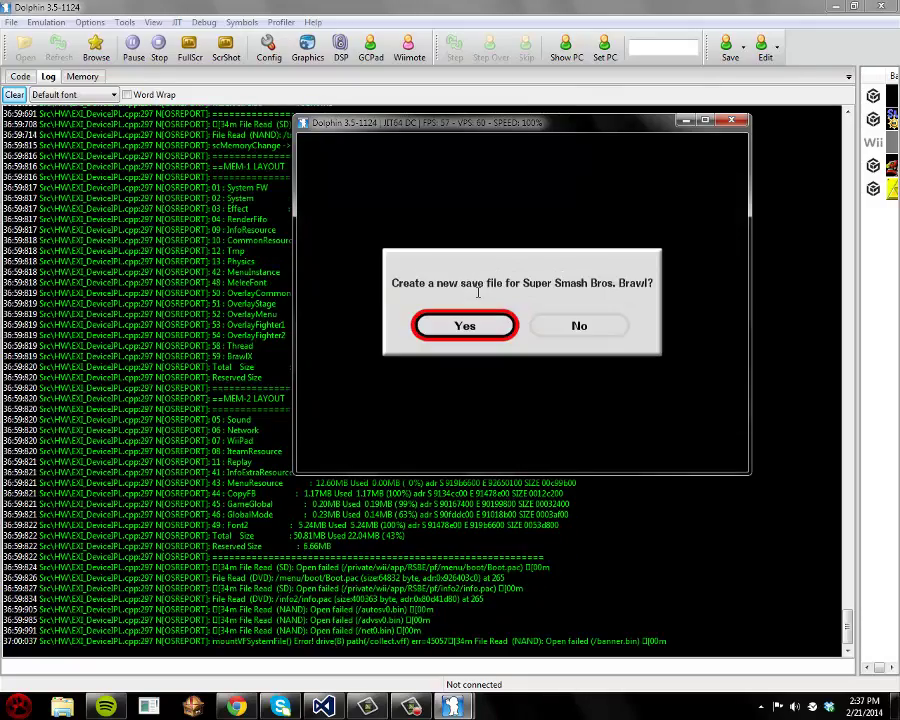
{"action": "key", "text": "a"}
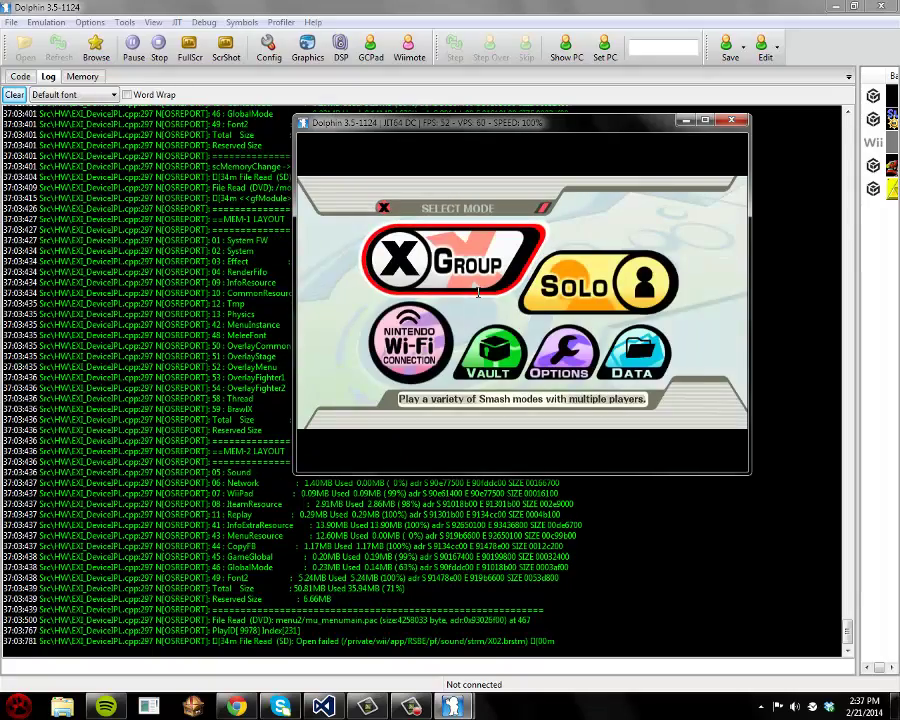
Start a Group Brawl on Final Destination with the extra Lucas slot after Random against a CPU Ganondorf, and maximize the game window
{"action": "key", "text": "a"}
{"action": "key", "text": "a"}
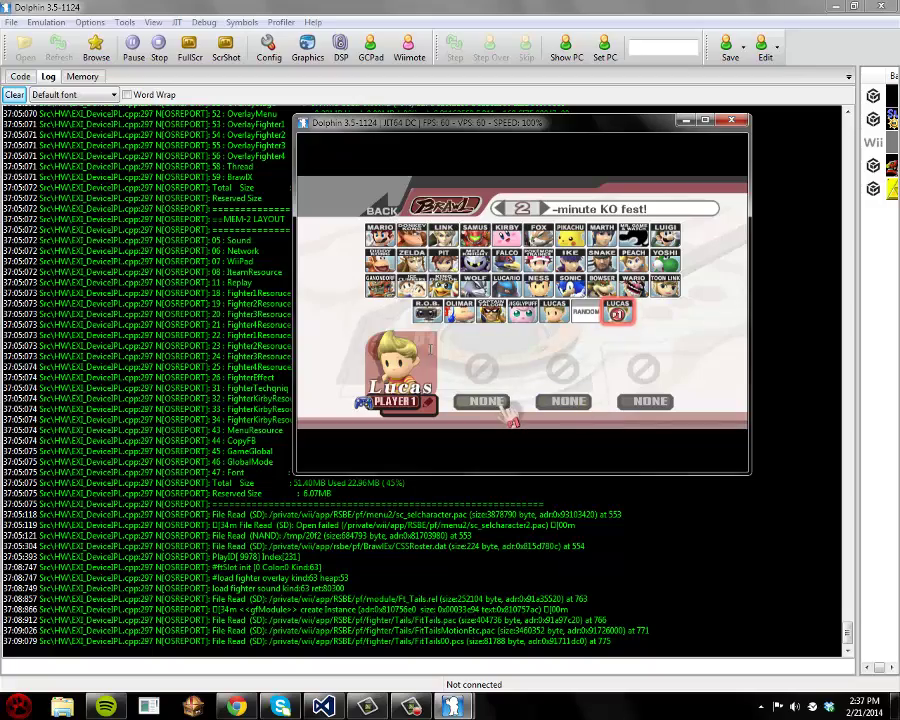
{"action": "key", "text": "a"}
{"action": "key", "text": "Return"}
{"action": "key", "text": "a"}
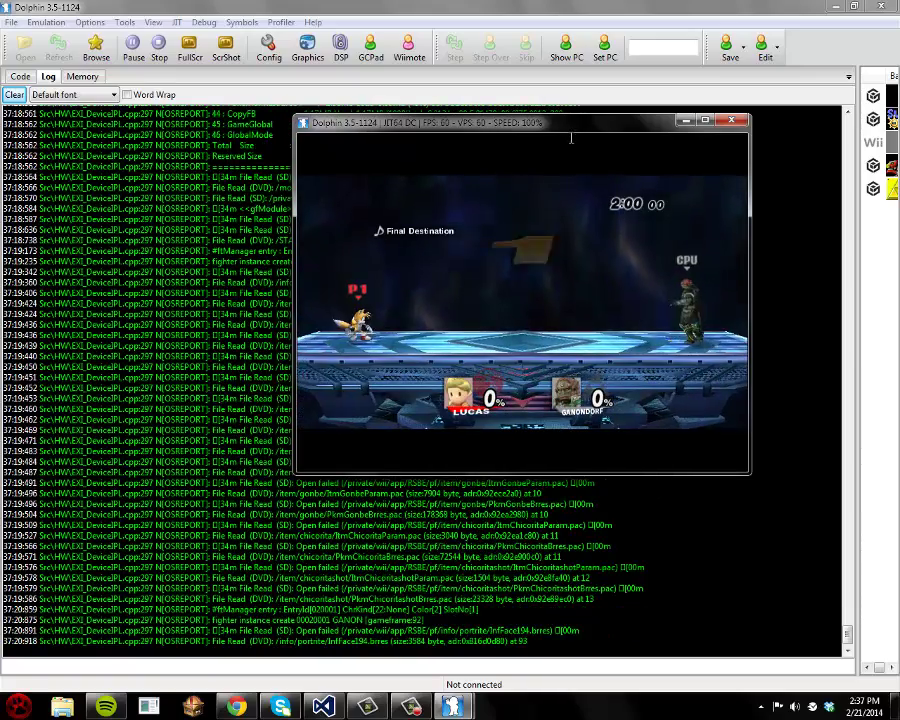
{"action": "double_click", "coordinate": [567, 134]}
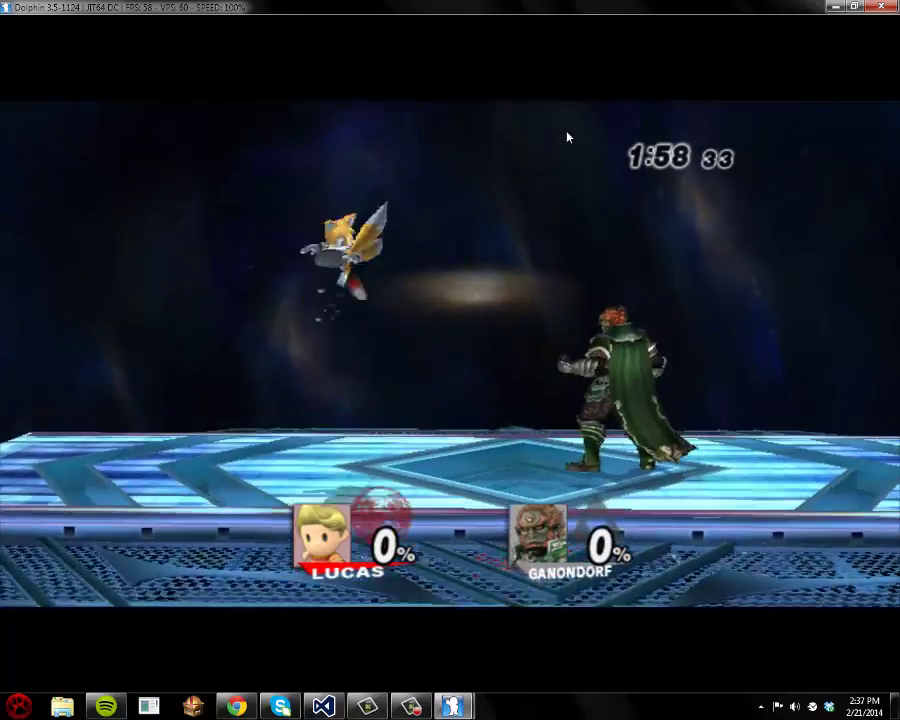